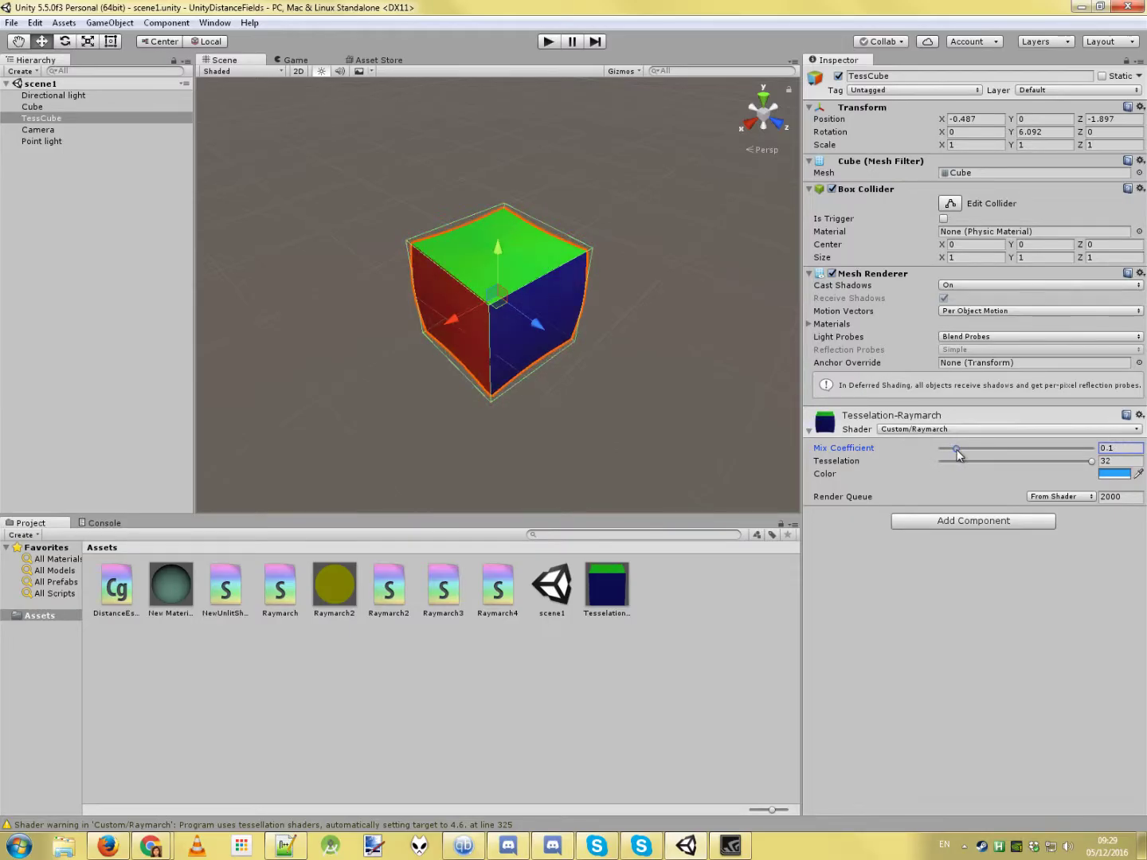
# Set TessCube's Mix Coefficient to 1 and view the deformed shape from several sides.
pyautogui.moveTo(997, 462); pyautogui.dragTo(1103, 470)
pyautogui.keyDown('alt'); pyautogui.moveTo(675, 310); pyautogui.dragTo(440, 247); pyautogui.keyUp('alt')
pyautogui.keyDown('alt'); pyautogui.moveTo(647, 218); pyautogui.dragTo(624, 135); pyautogui.keyUp('alt')
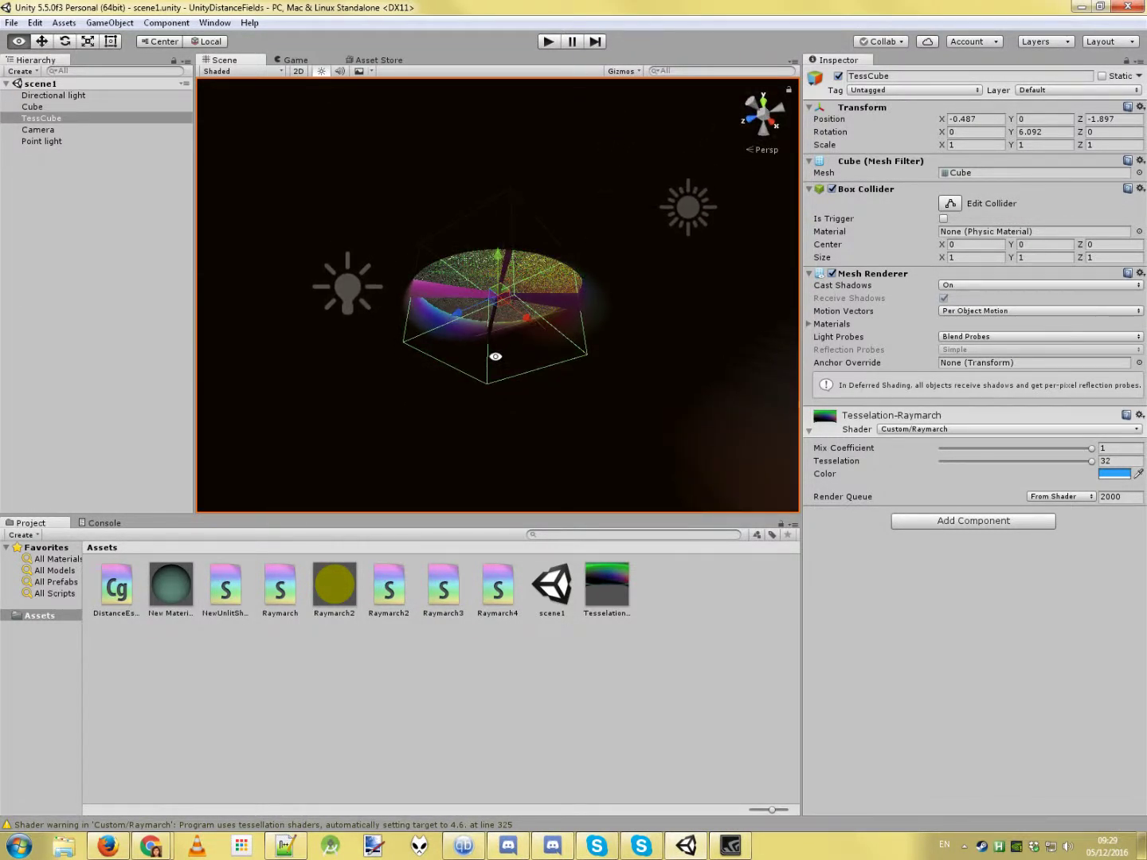
pyautogui.keyDown('alt'); pyautogui.moveTo(495, 356); pyautogui.dragTo(651, 315); pyautogui.keyUp('alt')
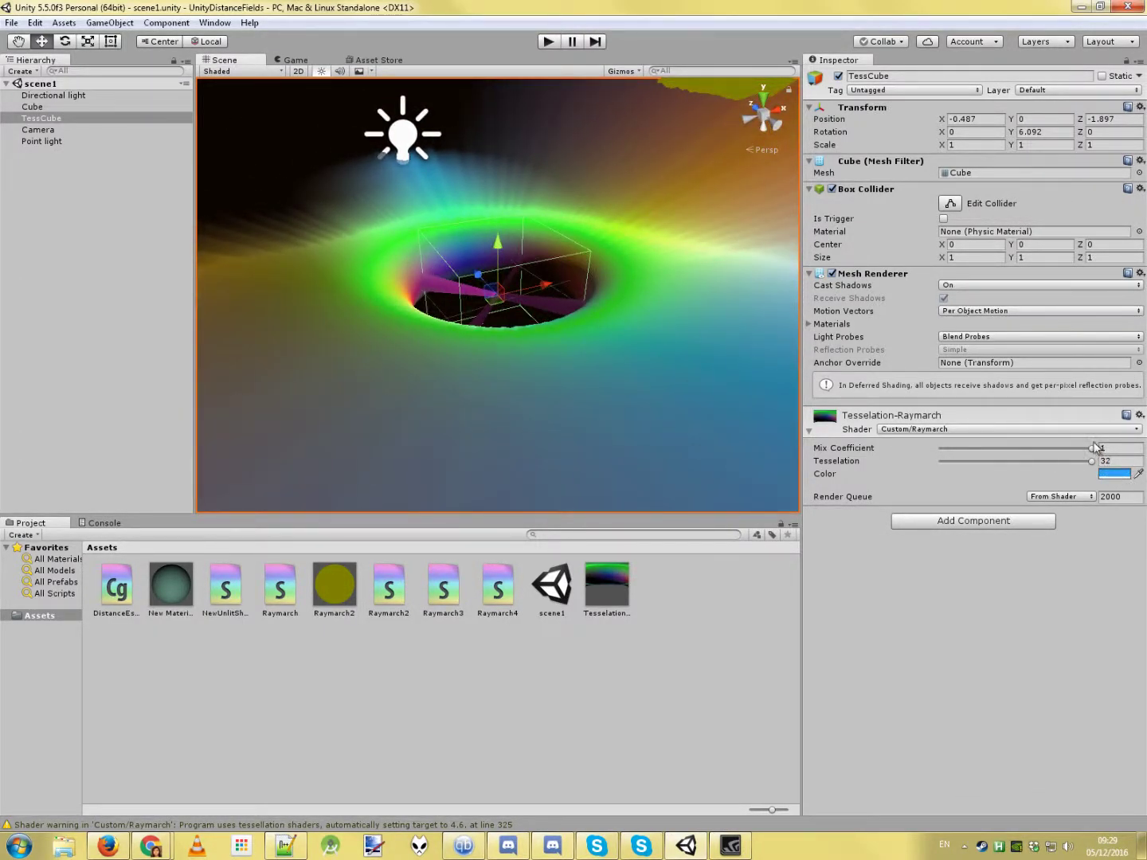
# Gradually lower the Mix Coefficient of the Tesselation-Raymarch material to about 0.56.
pyautogui.moveTo(1090, 448); pyautogui.dragTo(1089, 453)
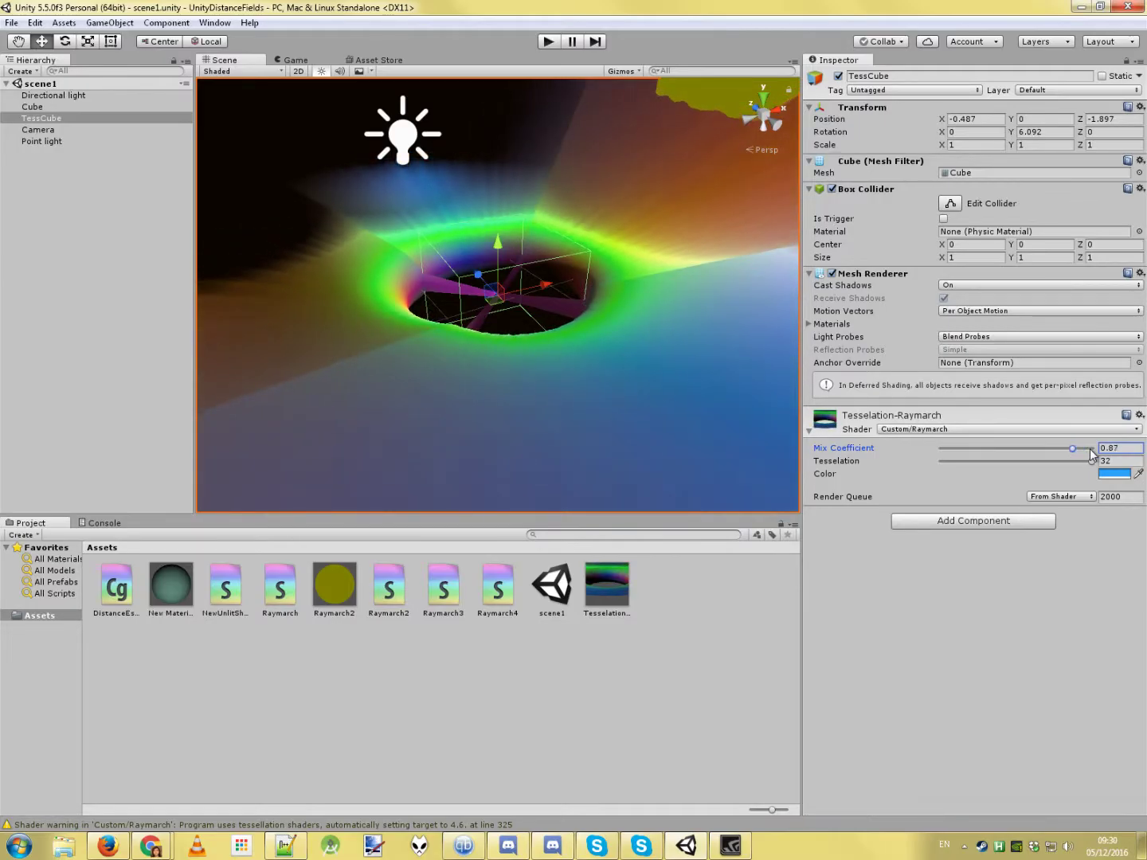
pyautogui.moveTo(916, 455); pyautogui.dragTo(657, 358)
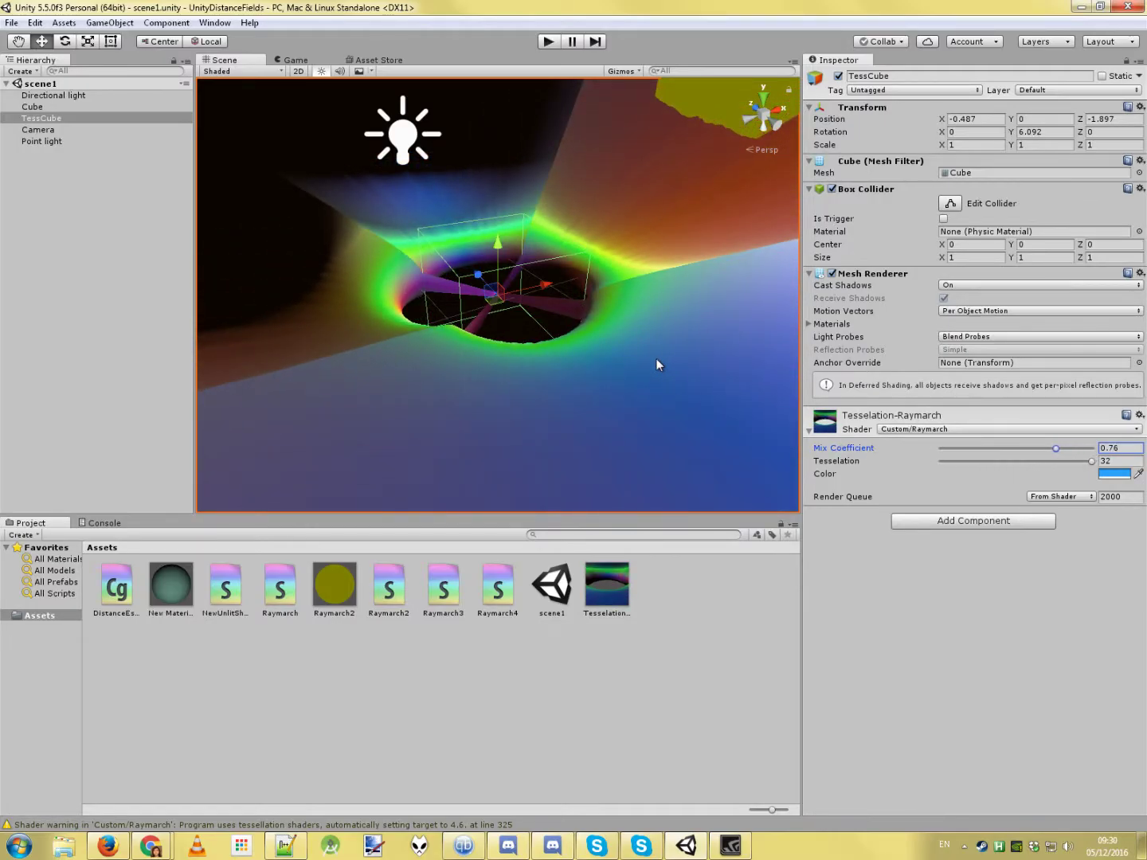
pyautogui.press('Left')
pyautogui.press('Left')
pyautogui.press('Left')
pyautogui.press('Left')
pyautogui.press('Left')
pyautogui.press('Left')
pyautogui.press('Left')
pyautogui.press('Left')
pyautogui.press('Left')
pyautogui.press('Left')
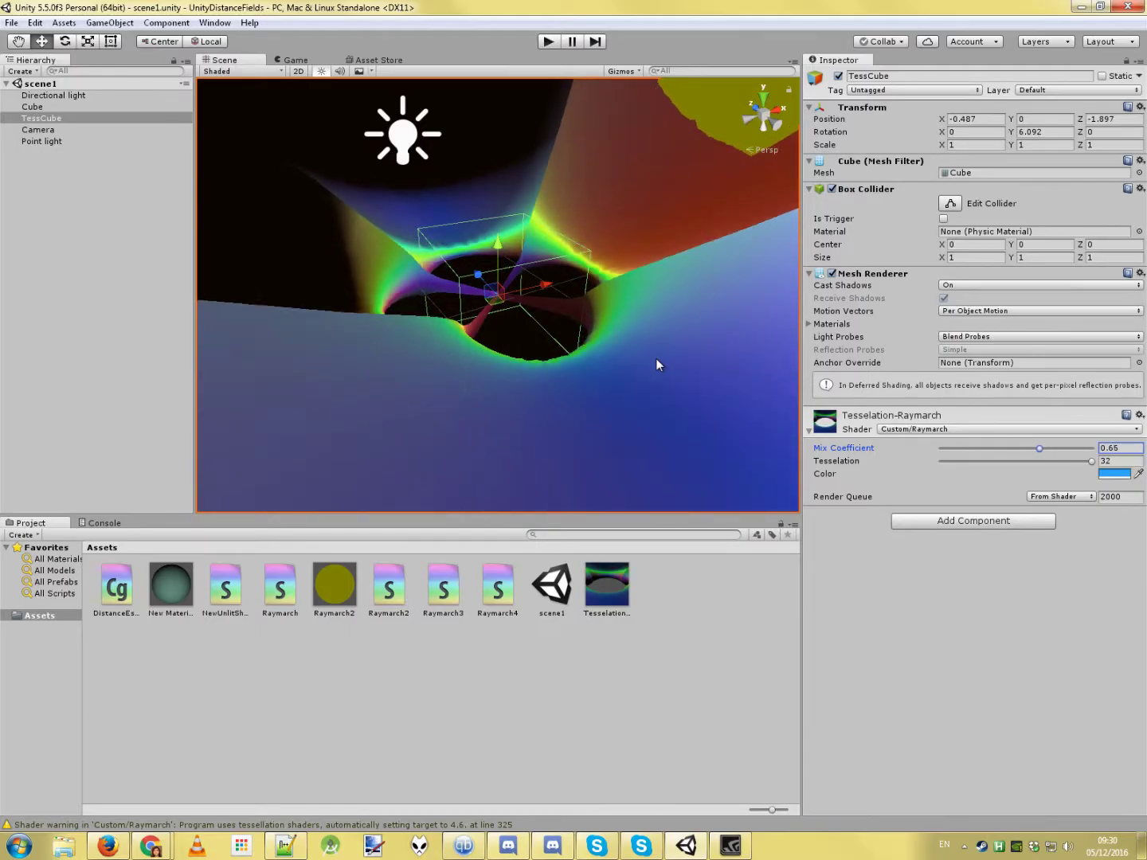
pyautogui.press('Left')
pyautogui.press('Left')
pyautogui.press('Left')
pyautogui.press('Left')
pyautogui.press('Left')
pyautogui.press('Left')
pyautogui.press('Left')
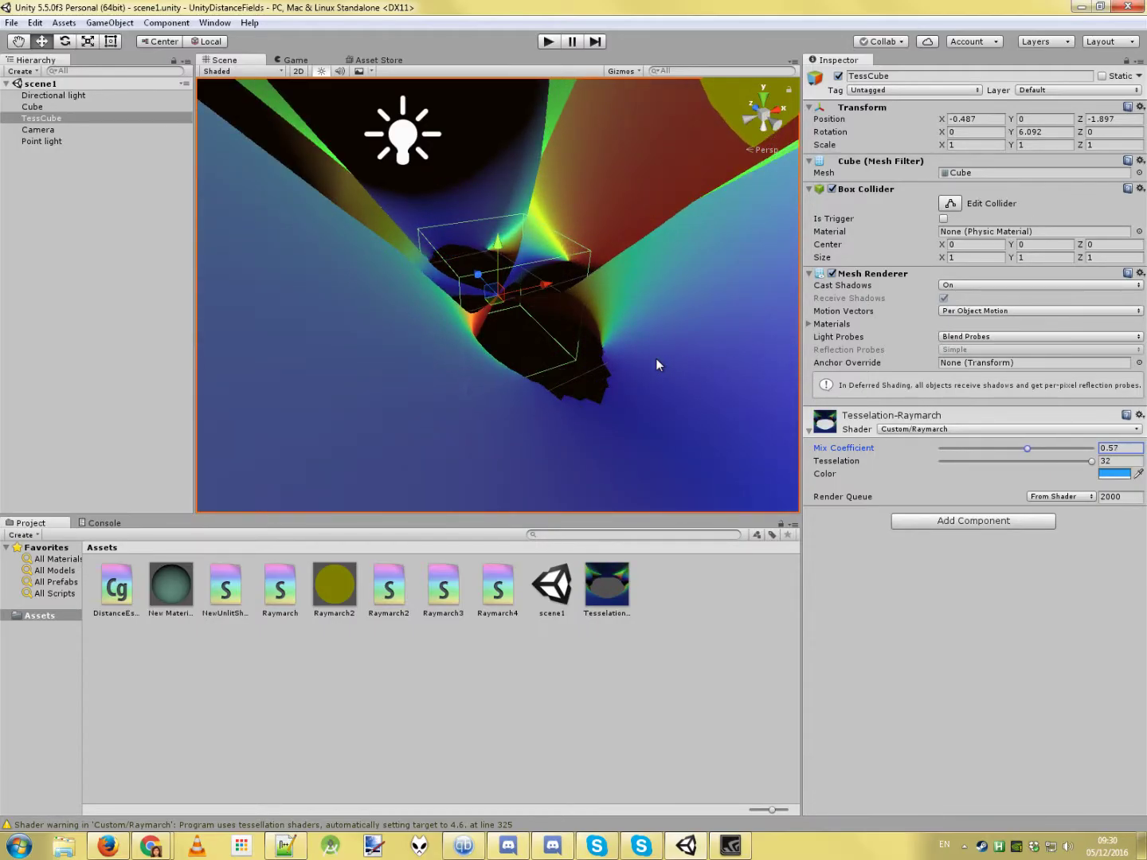
# Lower TessCube's Mix Coefficient further to 0.43.
pyautogui.keyDown('alt'); pyautogui.moveTo(443, 366); pyautogui.dragTo(692, 229); pyautogui.keyUp('alt')
pyautogui.scroll(-10, 611, 276)
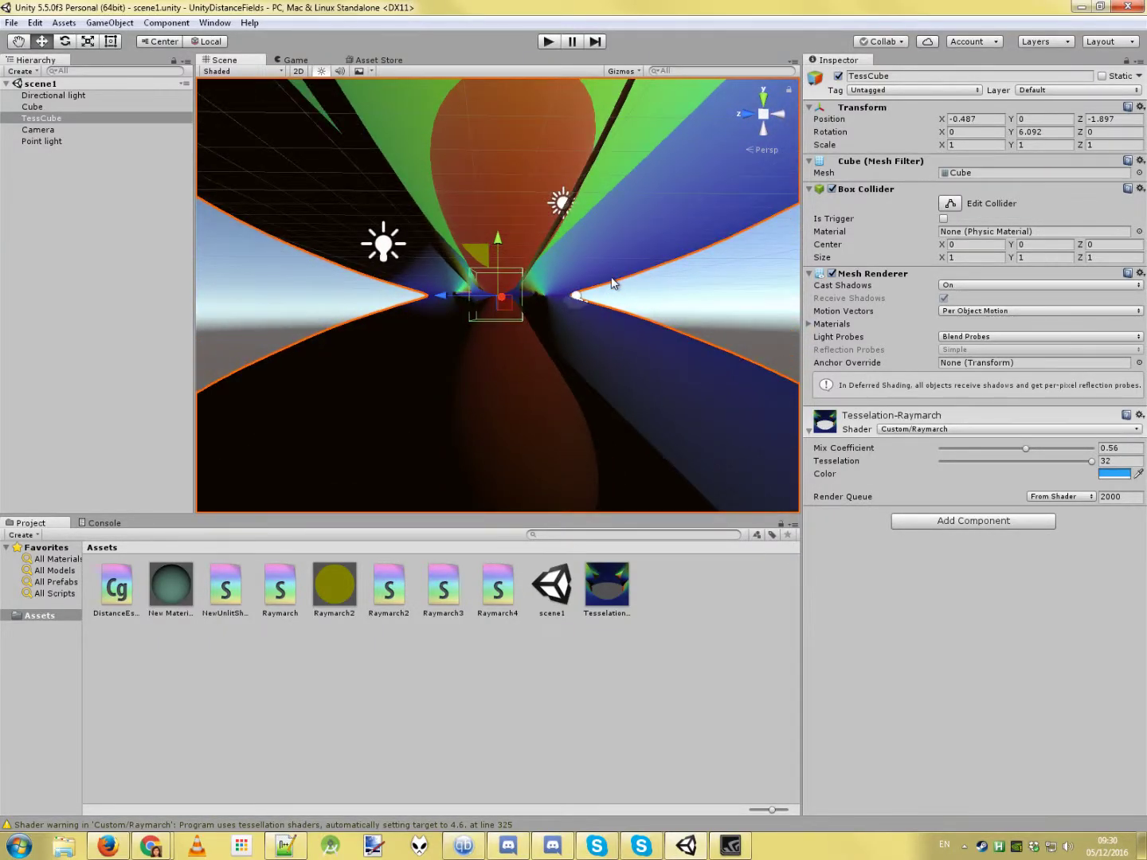
pyautogui.scroll(-4, 612, 283)
pyautogui.keyDown('alt'); pyautogui.moveTo(419, 283); pyautogui.dragTo(492, 121); pyautogui.keyUp('alt')
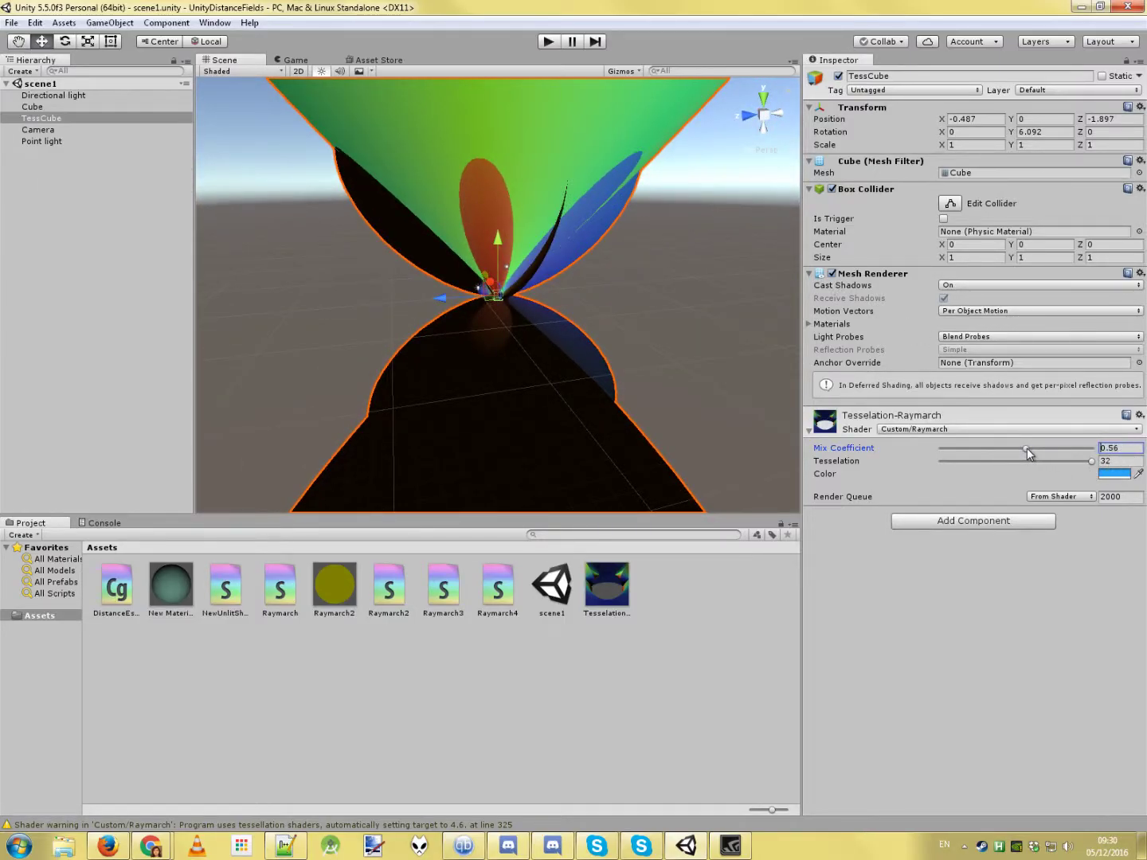
pyautogui.moveTo(1026, 449); pyautogui.dragTo(1014, 450)
pyautogui.press('Left')
pyautogui.press('Left')
pyautogui.press('Left')
pyautogui.press('Left')
pyautogui.press('Left')
pyautogui.press('Left')
pyautogui.press('Left')
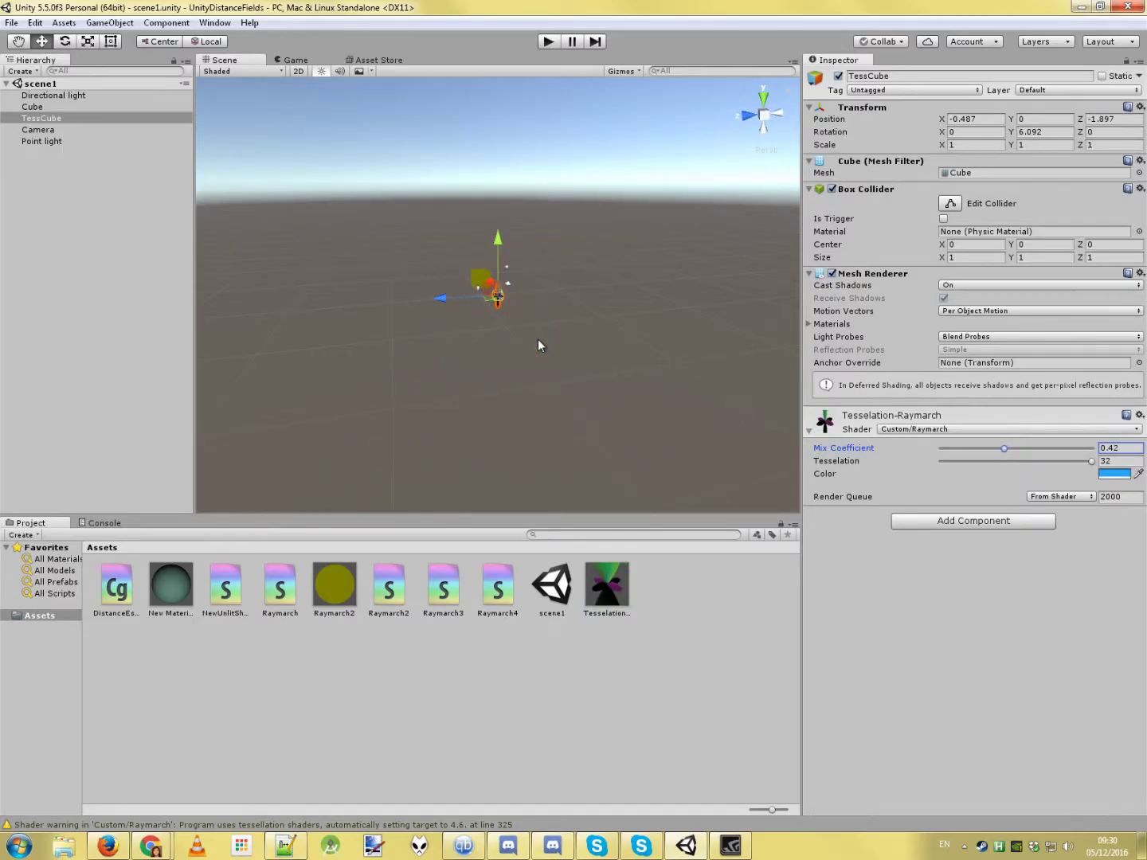
pyautogui.keyDown('alt'); pyautogui.moveTo(429, 259); pyautogui.dragTo(557, 311); pyautogui.keyUp('alt')
pyautogui.keyDown('alt'); pyautogui.moveTo(557, 311); pyautogui.dragTo(501, 595, button='right'); pyautogui.keyUp('alt')
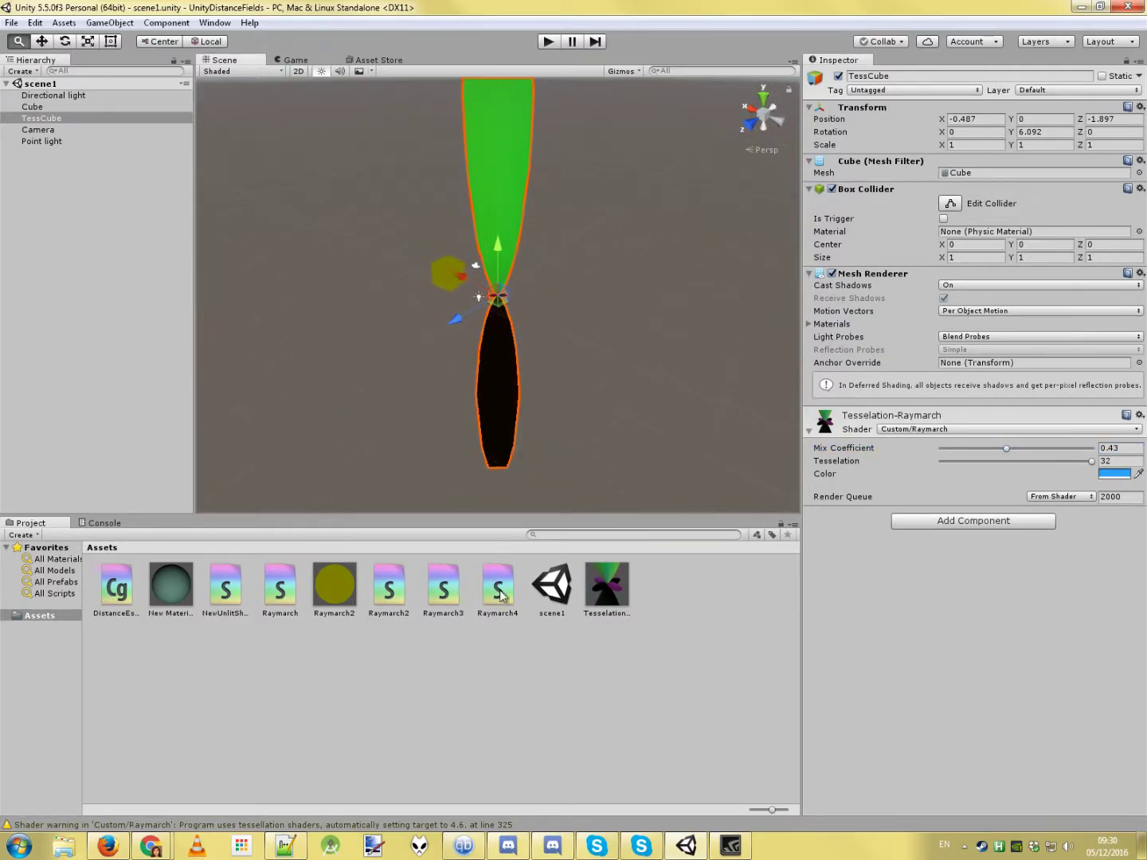
# Display the scene as Shaded Wireframe and examine the tessellated mesh of TessCube from several angles.
pyautogui.keyDown('alt'); pyautogui.moveTo(520, 227); pyautogui.dragTo(397, 235); pyautogui.keyUp('alt')
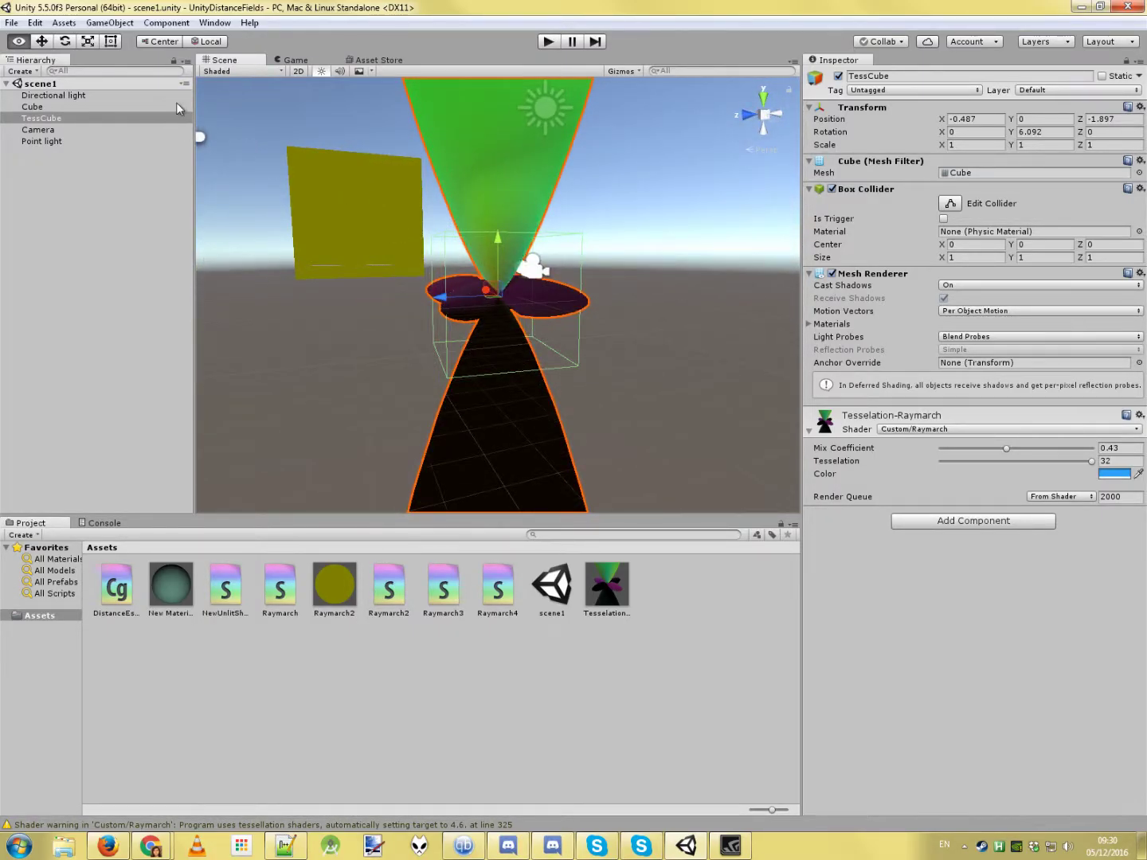
pyautogui.click(228, 71)
pyautogui.click(244, 118)
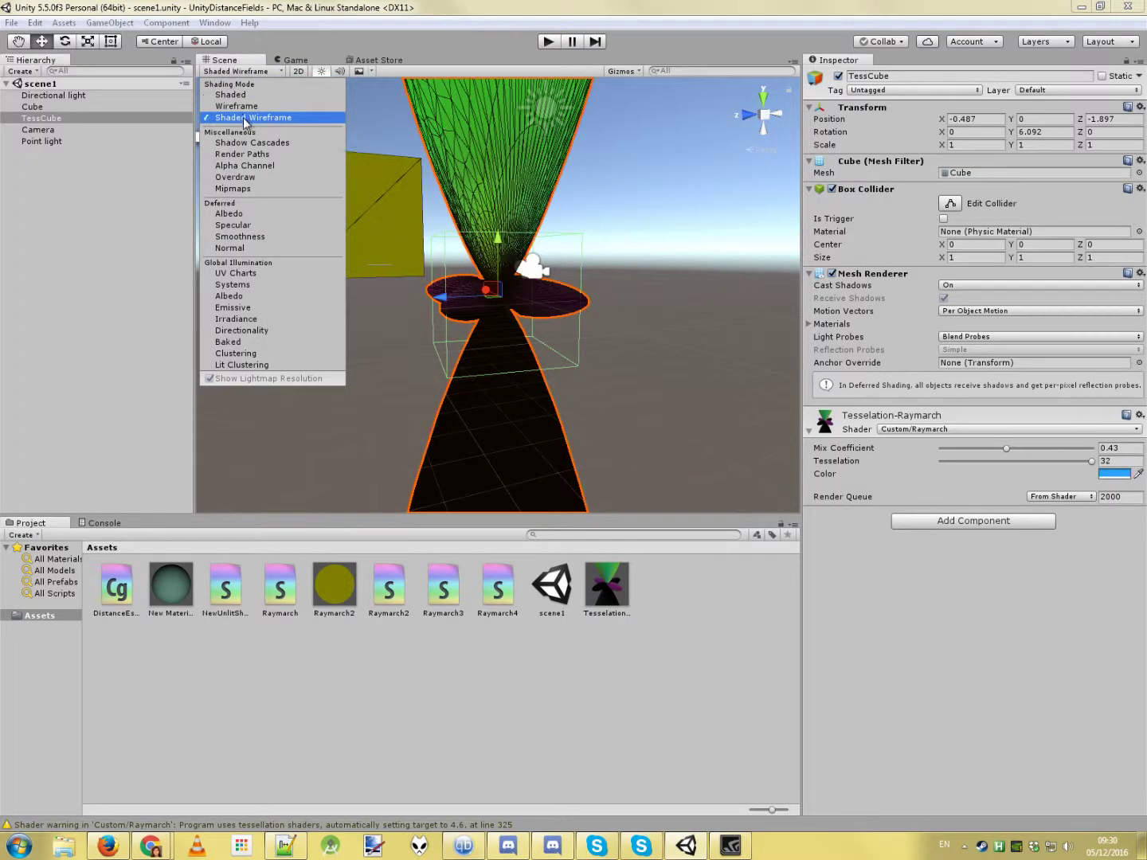
pyautogui.click(440, 317)
pyautogui.moveTo(415, 350)
pyautogui.keyDown('alt'); pyautogui.mouseDown()
pyautogui.moveTo(462, 242)
pyautogui.moveTo(547, 112)
pyautogui.mouseUp(); pyautogui.keyUp('alt')
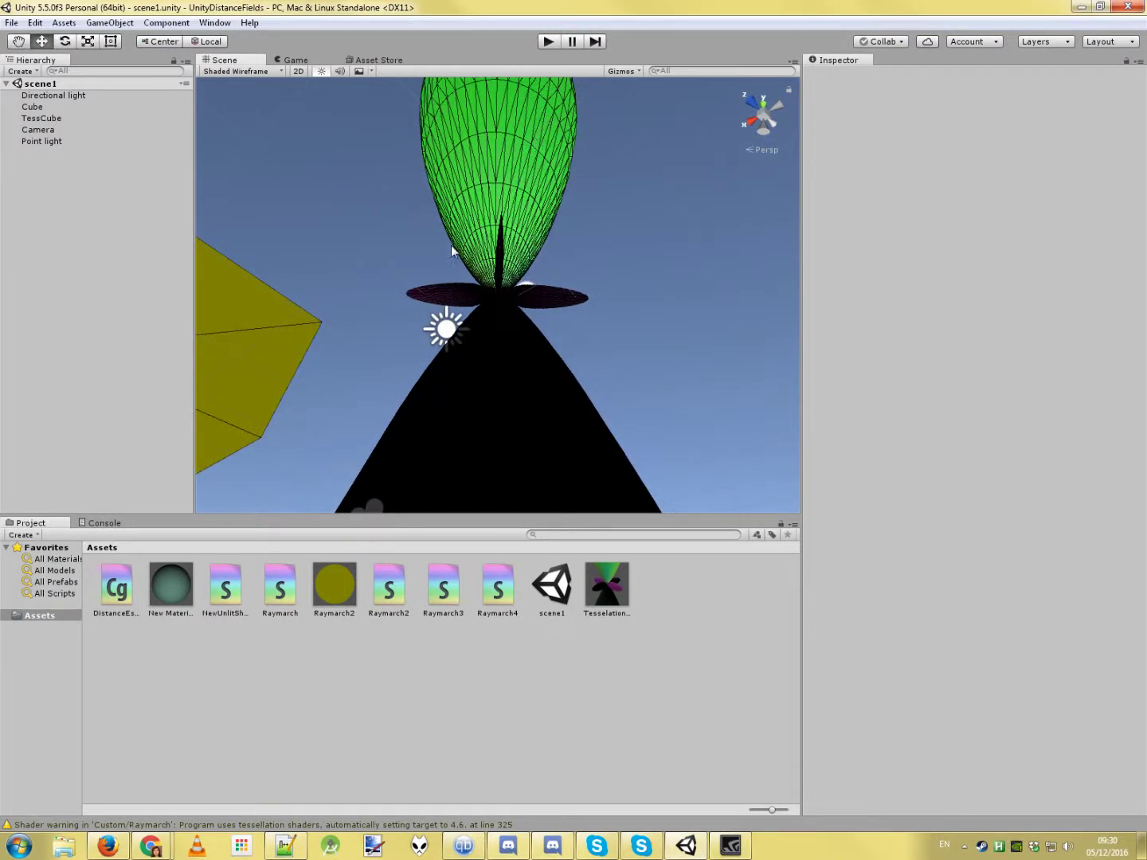
pyautogui.click(527, 300)
pyautogui.keyDown('alt'); pyautogui.moveTo(528, 301); pyautogui.dragTo(843, 628); pyautogui.keyUp('alt')
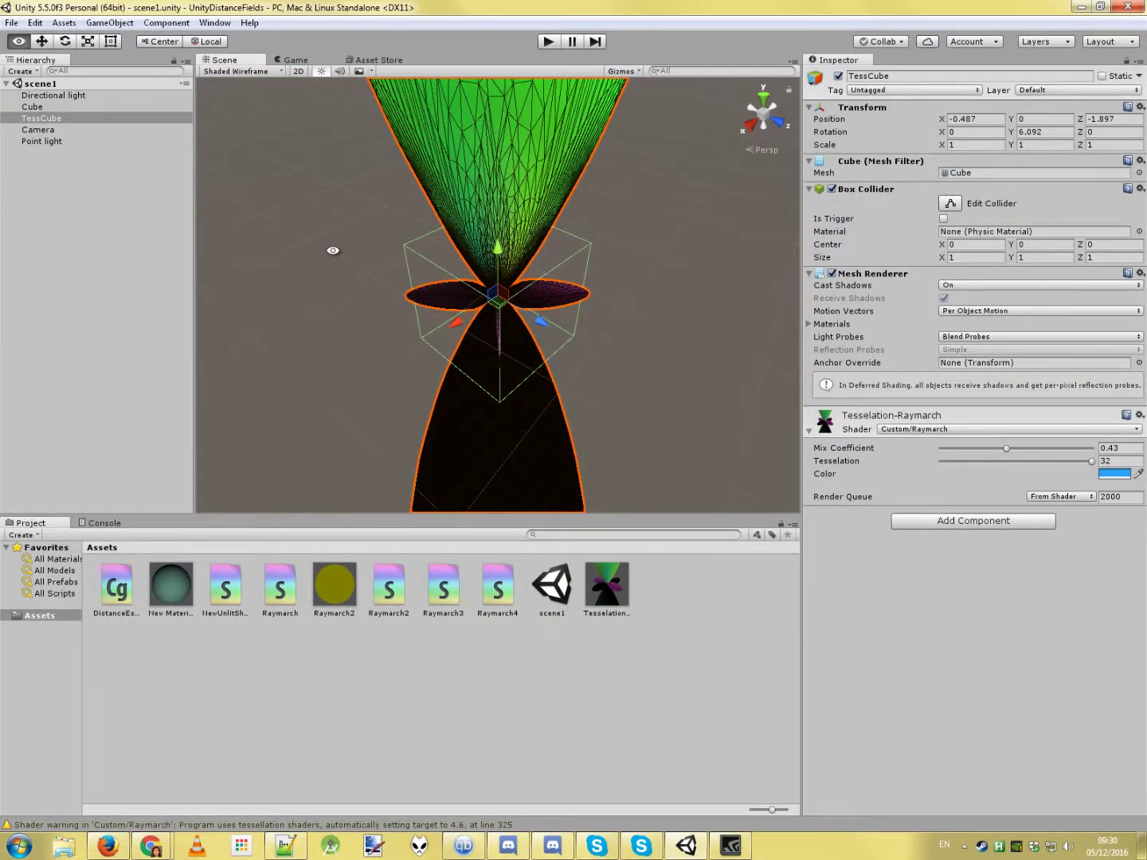
pyautogui.keyDown('alt'); pyautogui.moveTo(333, 248); pyautogui.dragTo(671, 279); pyautogui.keyUp('alt')
# Return the scene display to Shaded and view the deformed TessCube from below and above.
pyautogui.click(255, 73)
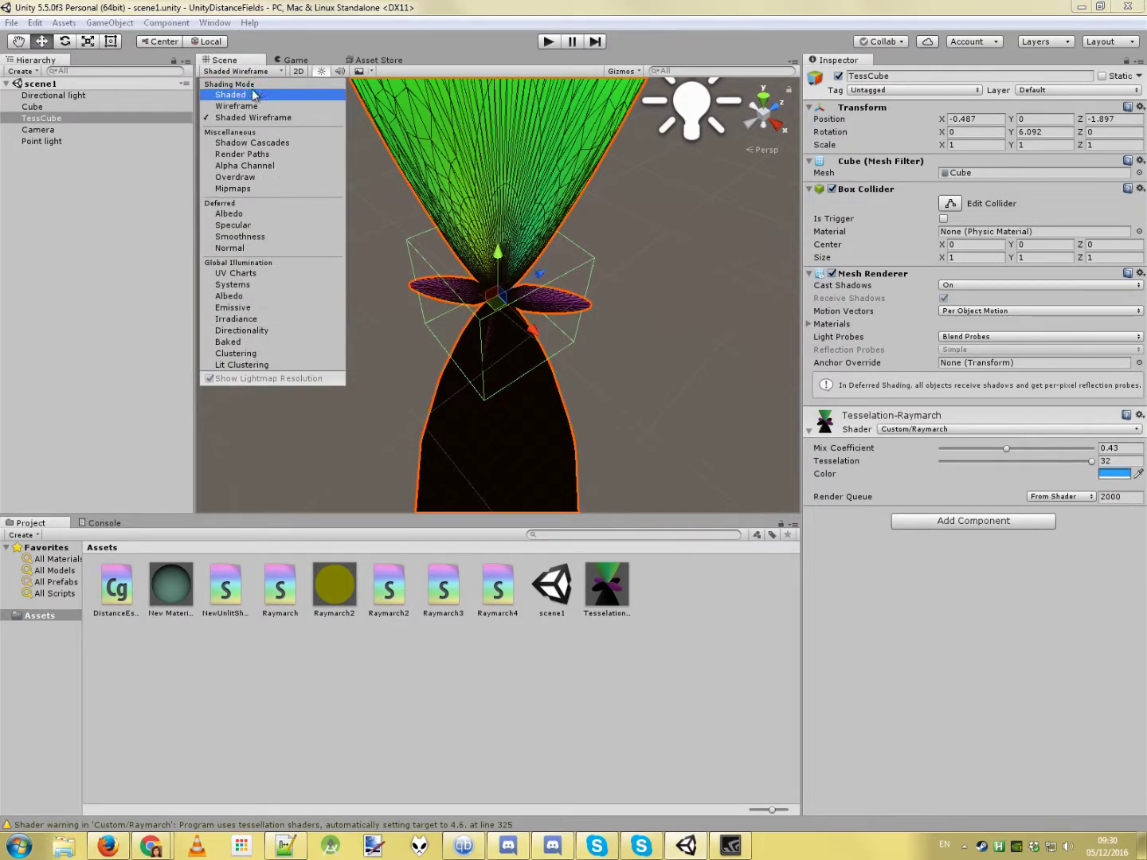
pyautogui.click(255, 94)
pyautogui.moveTo(497, 181)
pyautogui.keyDown('alt'); pyautogui.mouseDown()
pyautogui.moveTo(505, 345)
pyautogui.moveTo(498, 4)
pyautogui.mouseUp(); pyautogui.keyUp('alt')
pyautogui.moveTo(466, 846); pyautogui.dragTo(469, 706)
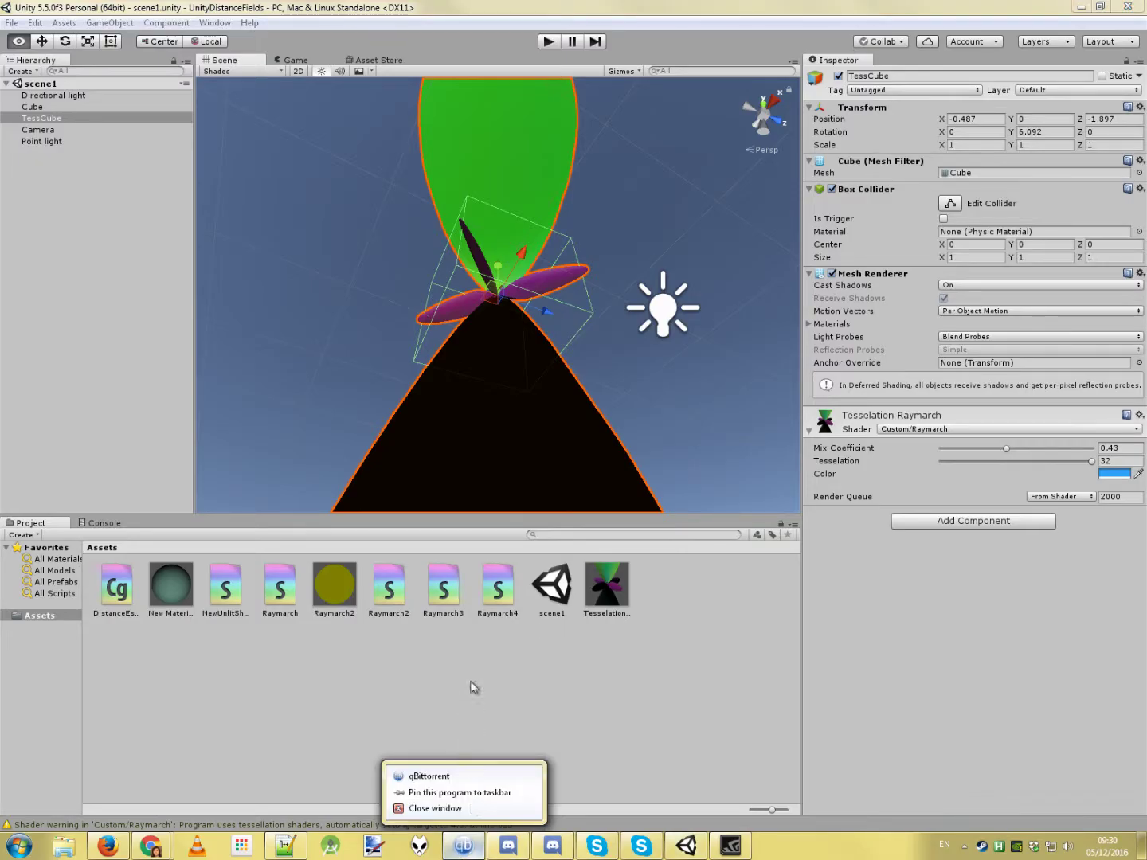
pyautogui.keyDown('alt'); pyautogui.moveTo(457, 329); pyautogui.dragTo(467, 484); pyautogui.keyUp('alt')
pyautogui.keyDown('alt'); pyautogui.moveTo(526, 258); pyautogui.dragTo(558, 378); pyautogui.keyUp('alt')
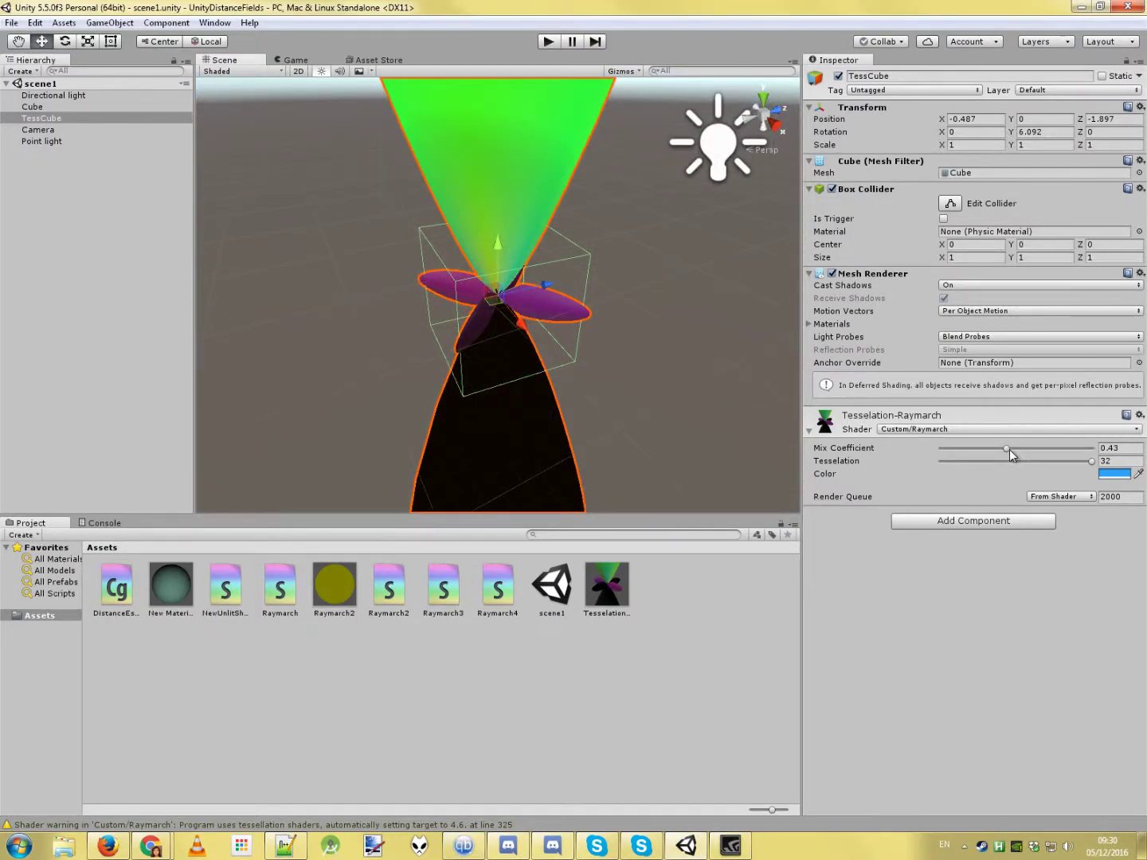
# Set TessCube's Mix Coefficient to 0.34 and examine the blended shape up close.
pyautogui.moveTo(1007, 448); pyautogui.dragTo(1002, 450)
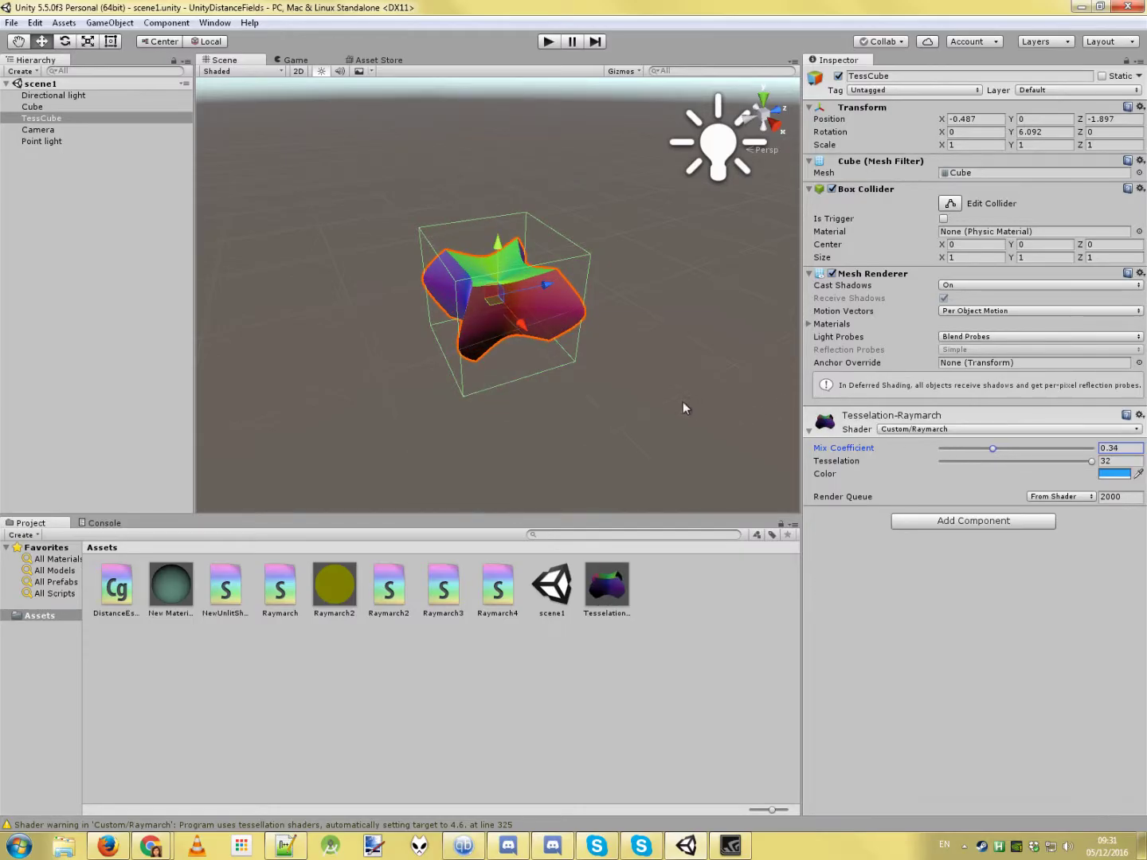
pyautogui.keyDown('alt'); pyautogui.moveTo(638, 409); pyautogui.dragTo(771, 348); pyautogui.keyUp('alt')
pyautogui.scroll(10, 475, 347)
pyautogui.scroll(-3, 474, 348)
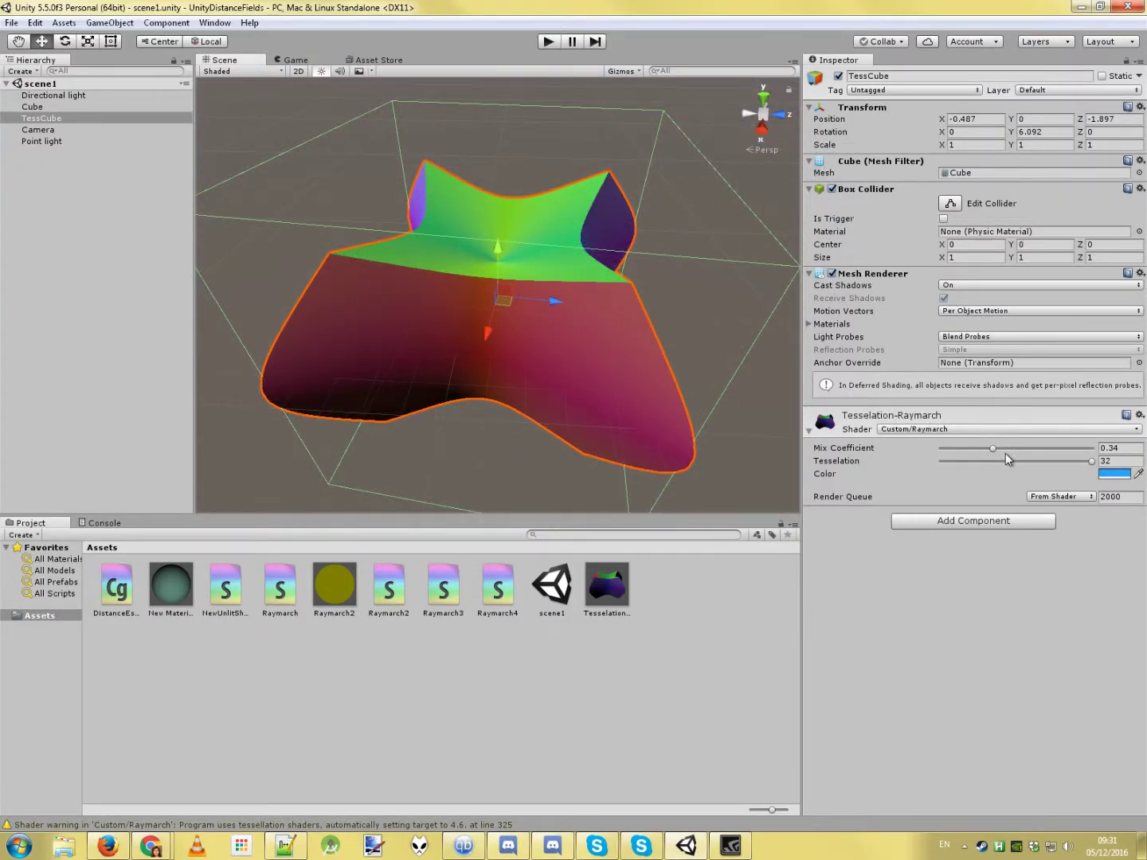
# Set the Mix Coefficient to 0 to bring TessCube back to a plain cube.
pyautogui.moveTo(995, 455); pyautogui.dragTo(943, 454)
pyautogui.scroll(-5, 500, 274)
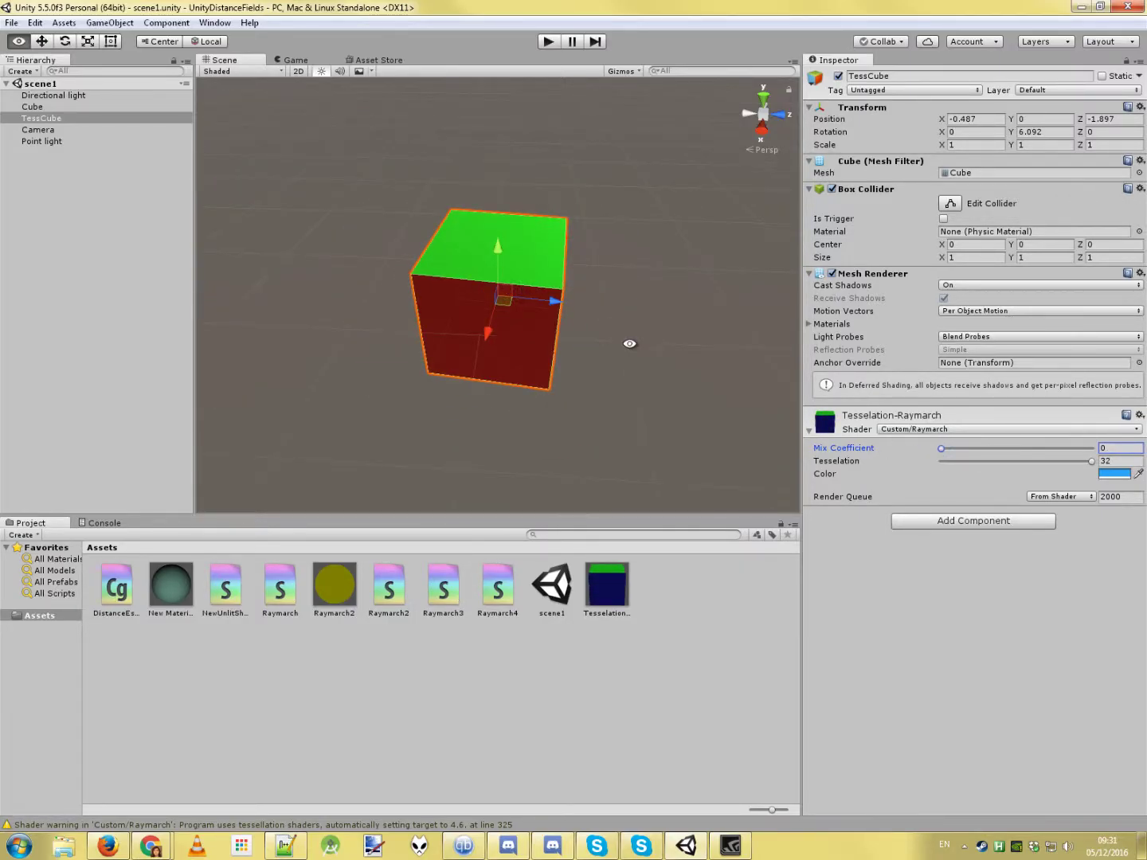
pyautogui.keyDown('alt'); pyautogui.moveTo(628, 340); pyautogui.dragTo(359, 311); pyautogui.keyUp('alt')
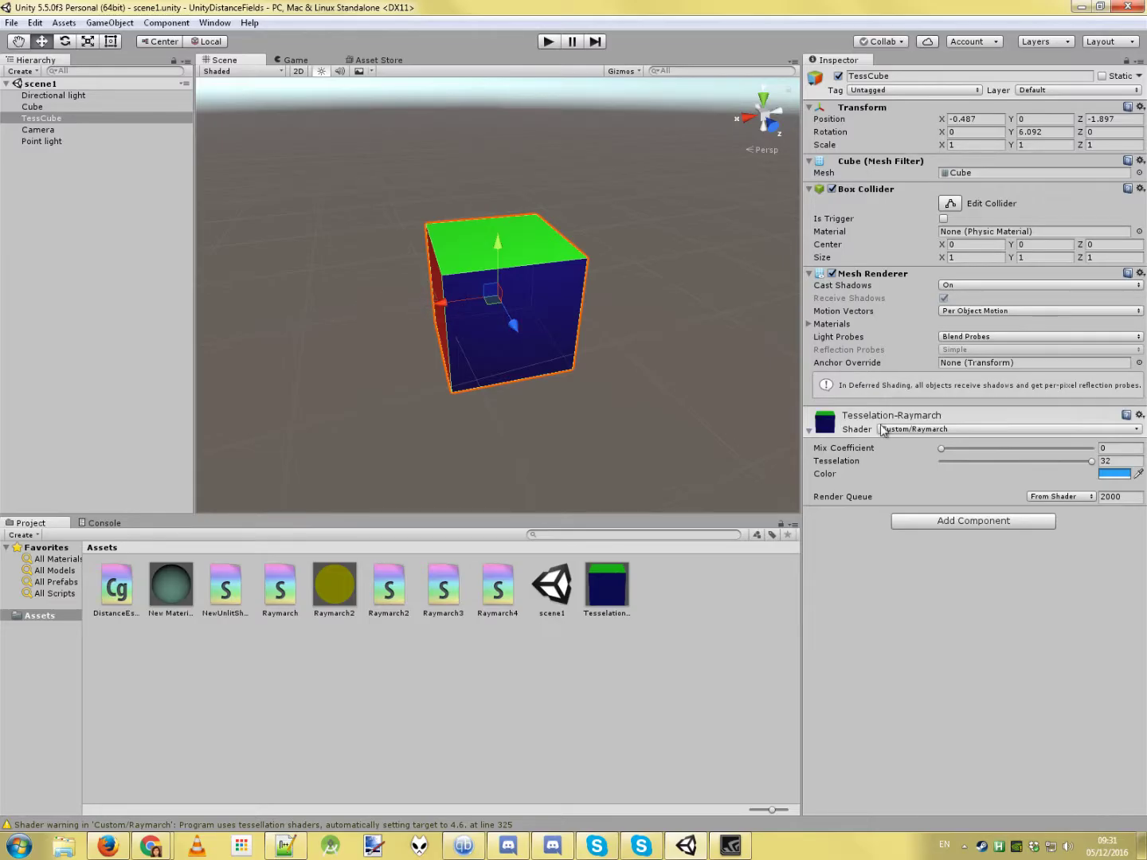
# Switch to Notepad++, uncomment the distCapsule return line in Raymarch.shader, comment out the distTorus return line, and save the file.
pyautogui.hotkey('alt', 'Tab')
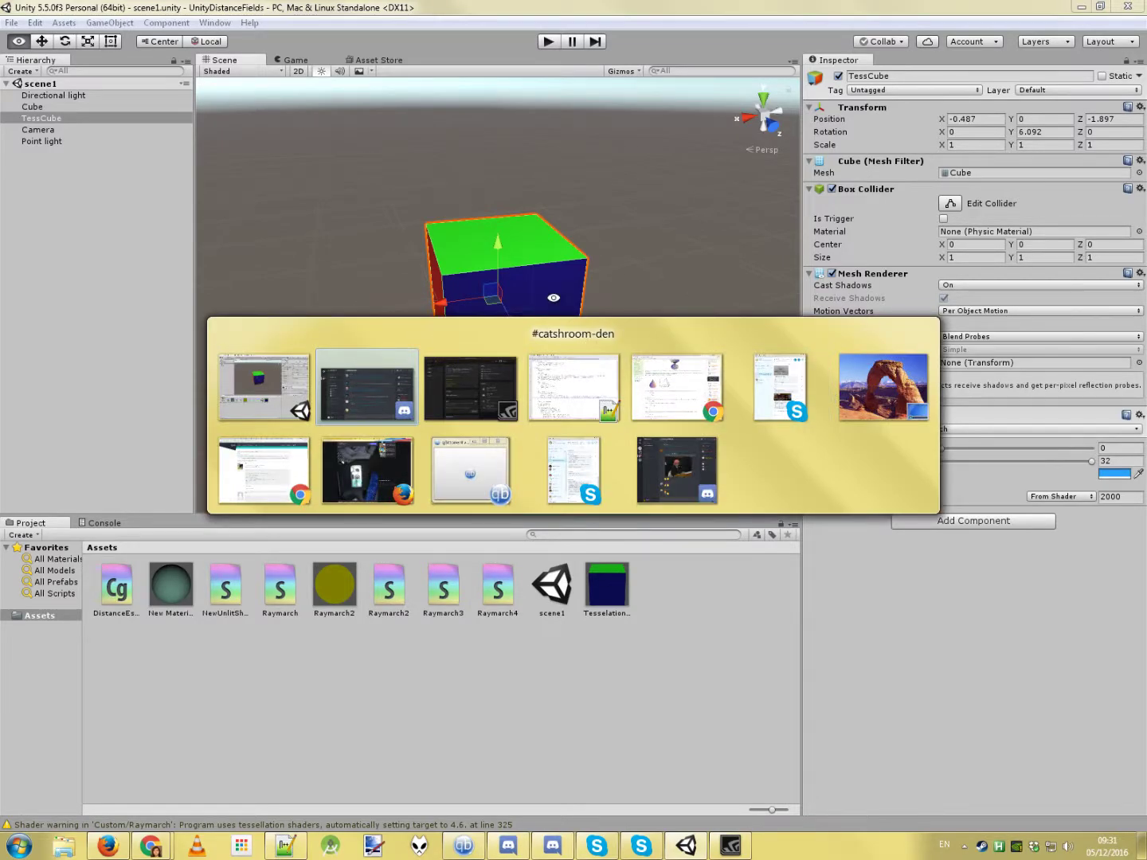
pyautogui.press('Tab')
pyautogui.press('Tab')
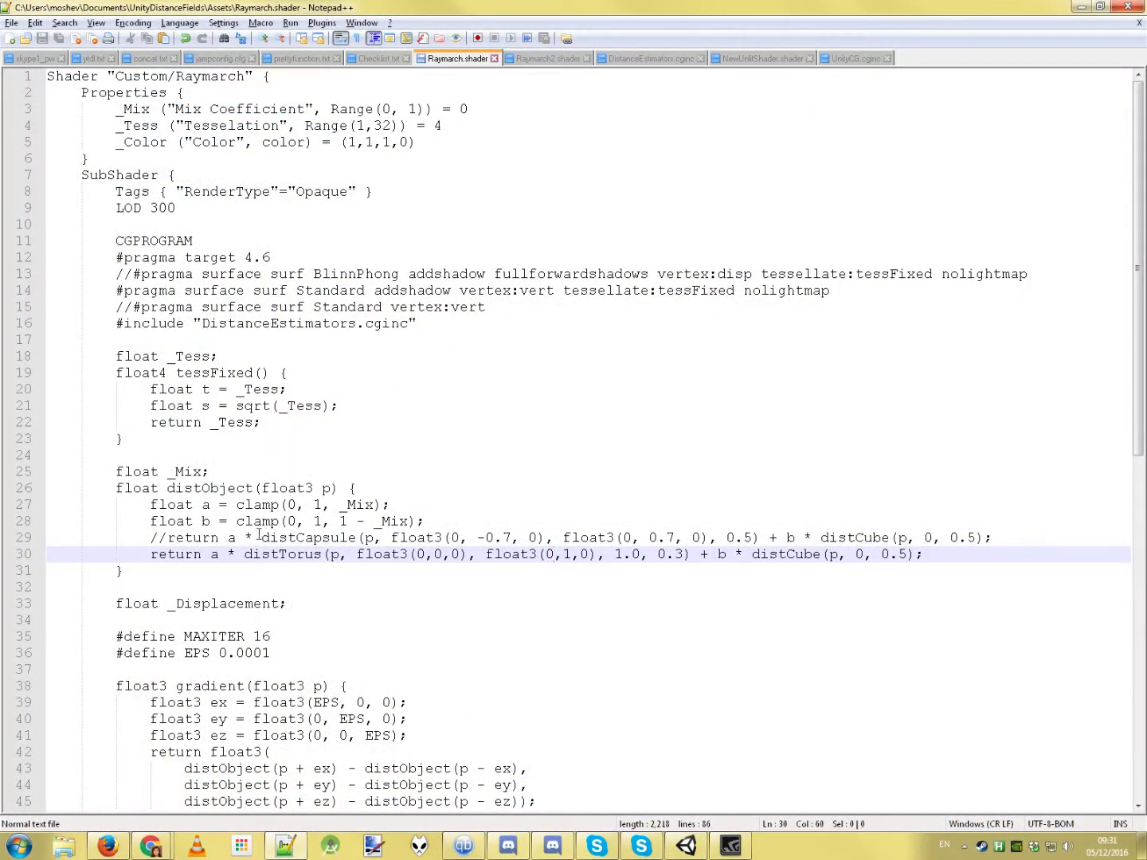
pyautogui.click(169, 539)
pyautogui.press('BackSpace')
pyautogui.press('BackSpace')
pyautogui.press('Down')
pyautogui.write('//')
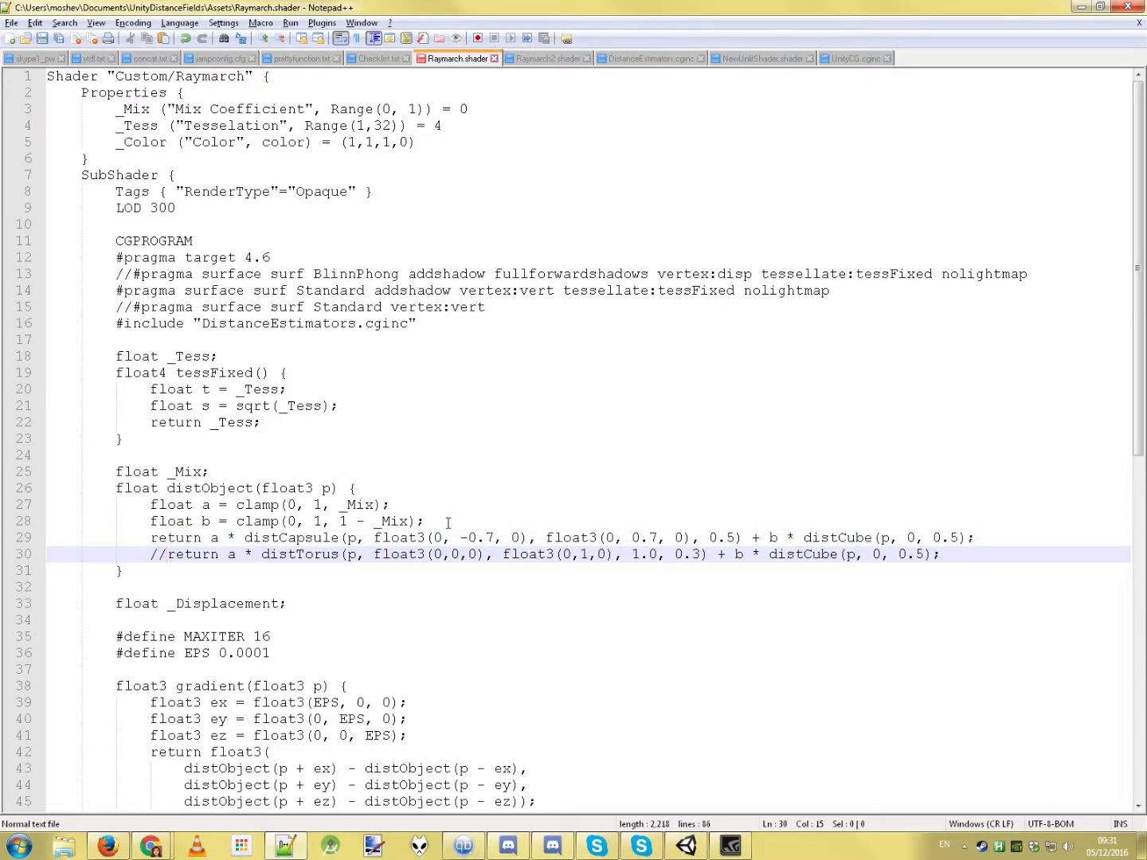
pyautogui.hotkey('ctrl', 's')
# Switch back to Unity and set the Mix Coefficient to 1 to morph TessCube fully into the capsule.
pyautogui.hotkey('alt', 'Tab')
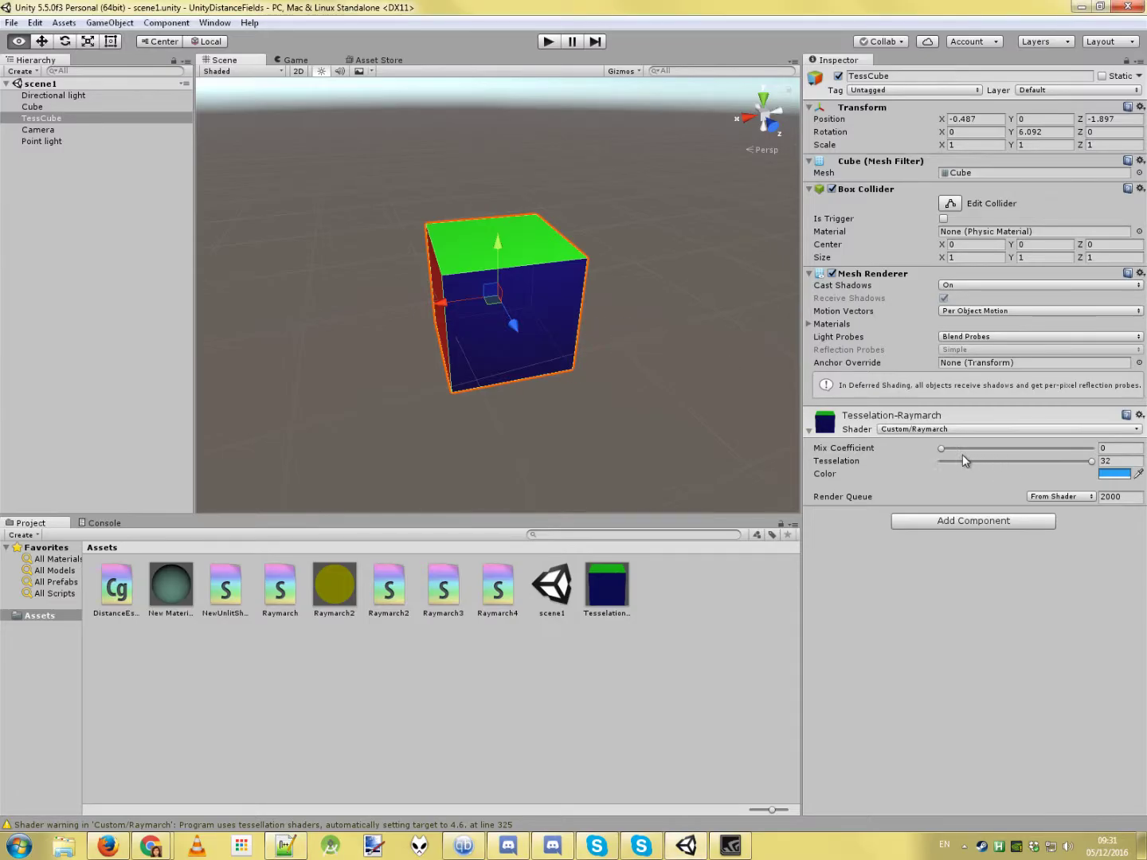
pyautogui.moveTo(940, 448); pyautogui.dragTo(1113, 460)
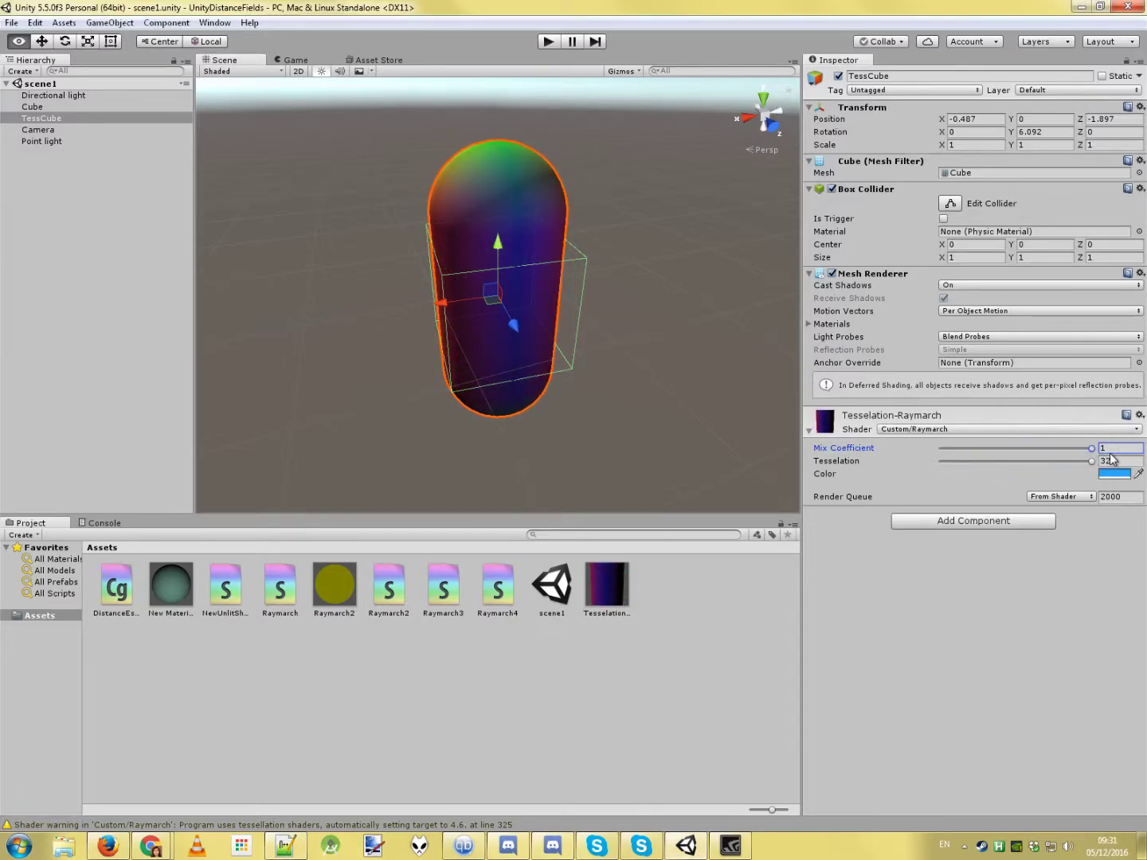
pyautogui.keyDown('alt'); pyautogui.moveTo(564, 326); pyautogui.dragTo(711, 271); pyautogui.keyUp('alt')
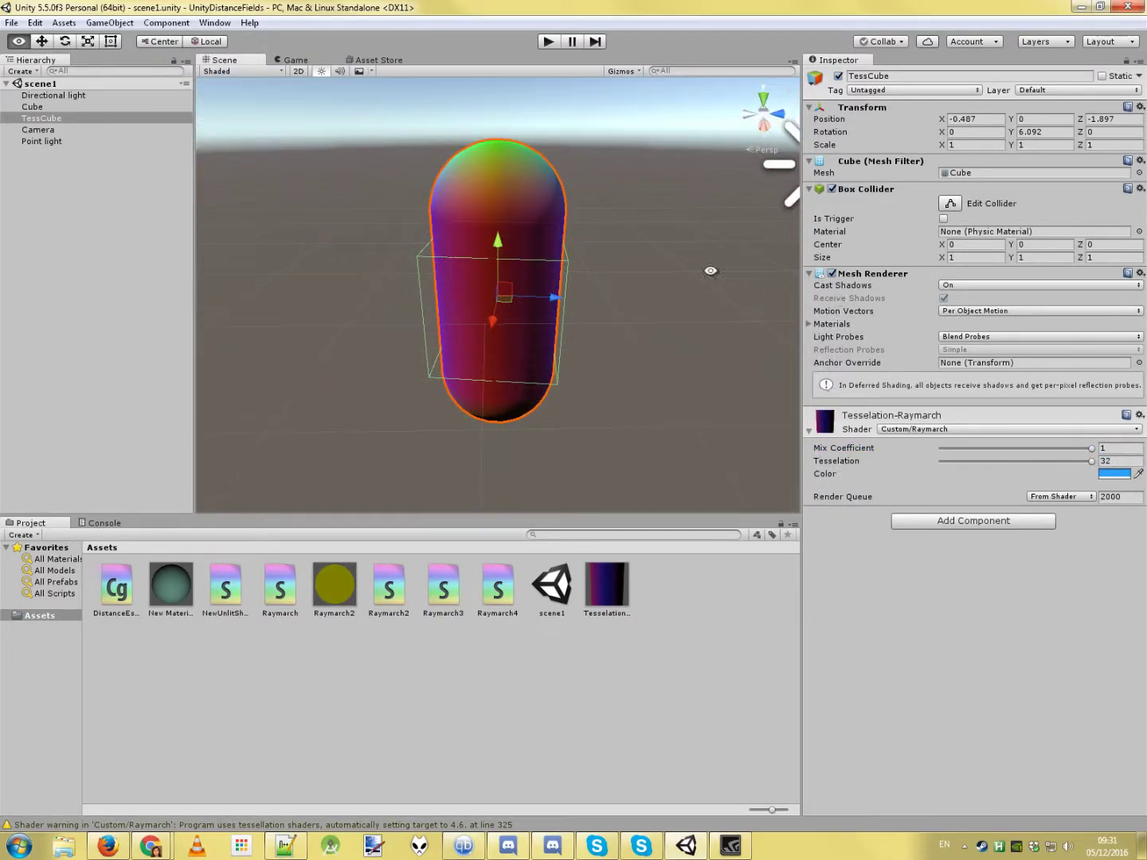
# Display the scene as Shaded Wireframe and examine the capsule's tessellated mesh from several angles.
pyautogui.click(257, 71)
pyautogui.click(260, 118)
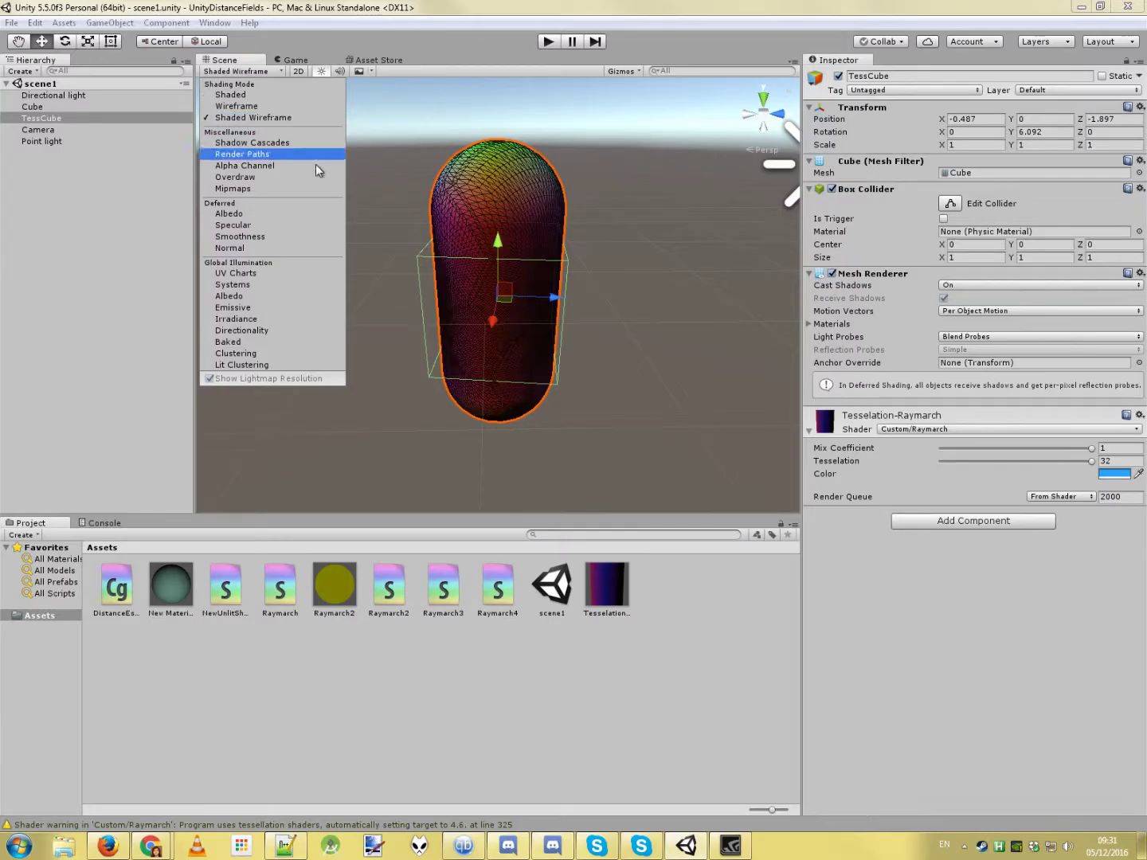
pyautogui.click(583, 262)
pyautogui.moveTo(612, 243)
pyautogui.keyDown('alt'); pyautogui.mouseDown()
pyautogui.moveTo(568, 462)
pyautogui.moveTo(558, 159)
pyautogui.moveTo(507, 310)
pyautogui.moveTo(510, 177)
pyautogui.moveTo(486, 310)
pyautogui.moveTo(555, 310)
pyautogui.moveTo(495, 214)
pyautogui.mouseUp(); pyautogui.keyUp('alt')
pyautogui.keyDown('alt'); pyautogui.moveTo(582, 324); pyautogui.dragTo(456, 378); pyautogui.keyUp('alt')
pyautogui.moveTo(412, 159); pyautogui.dragTo(550, 249)
pyautogui.moveTo(455, 265); pyautogui.dragTo(492, 336)
pyautogui.click(508, 344)
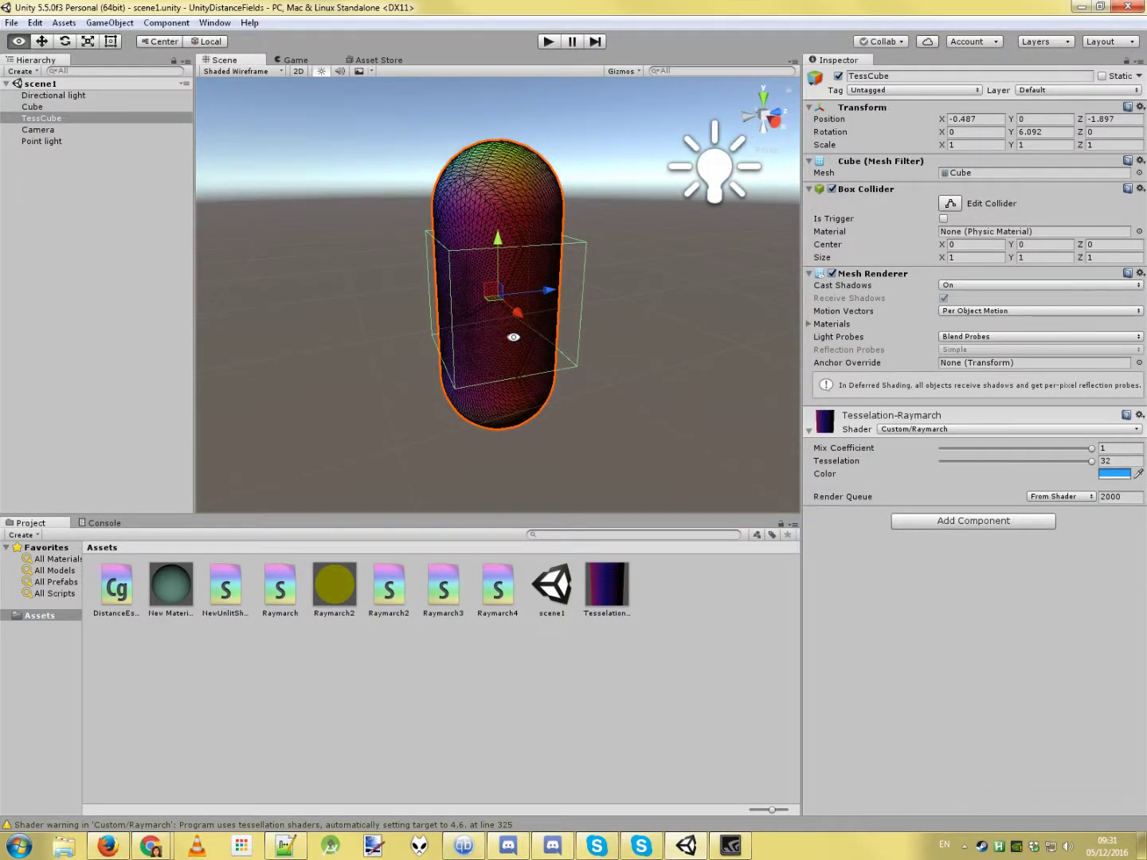
# Set the Mix Coefficient to 0 and reduce the Tesselation to 8.8.
pyautogui.moveTo(1093, 449); pyautogui.dragTo(1041, 435)
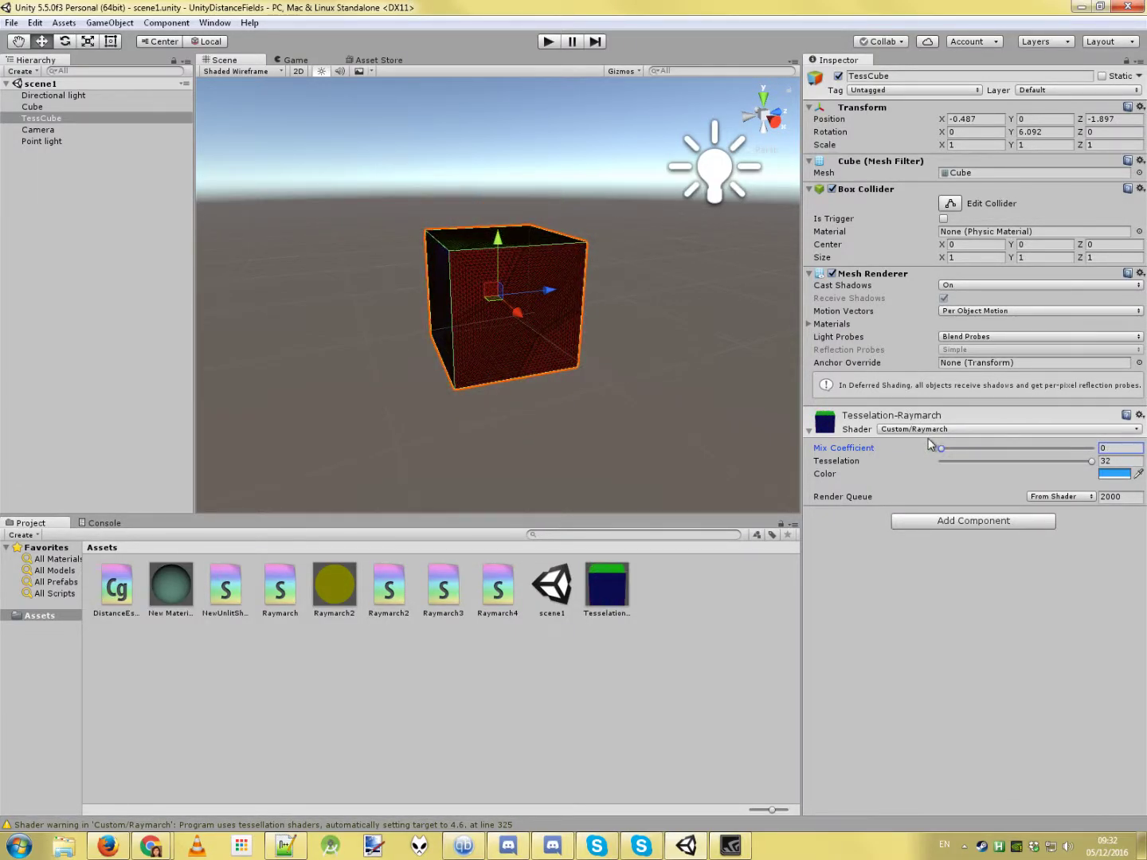
pyautogui.keyDown('alt'); pyautogui.moveTo(603, 356); pyautogui.dragTo(523, 309); pyautogui.keyUp('alt')
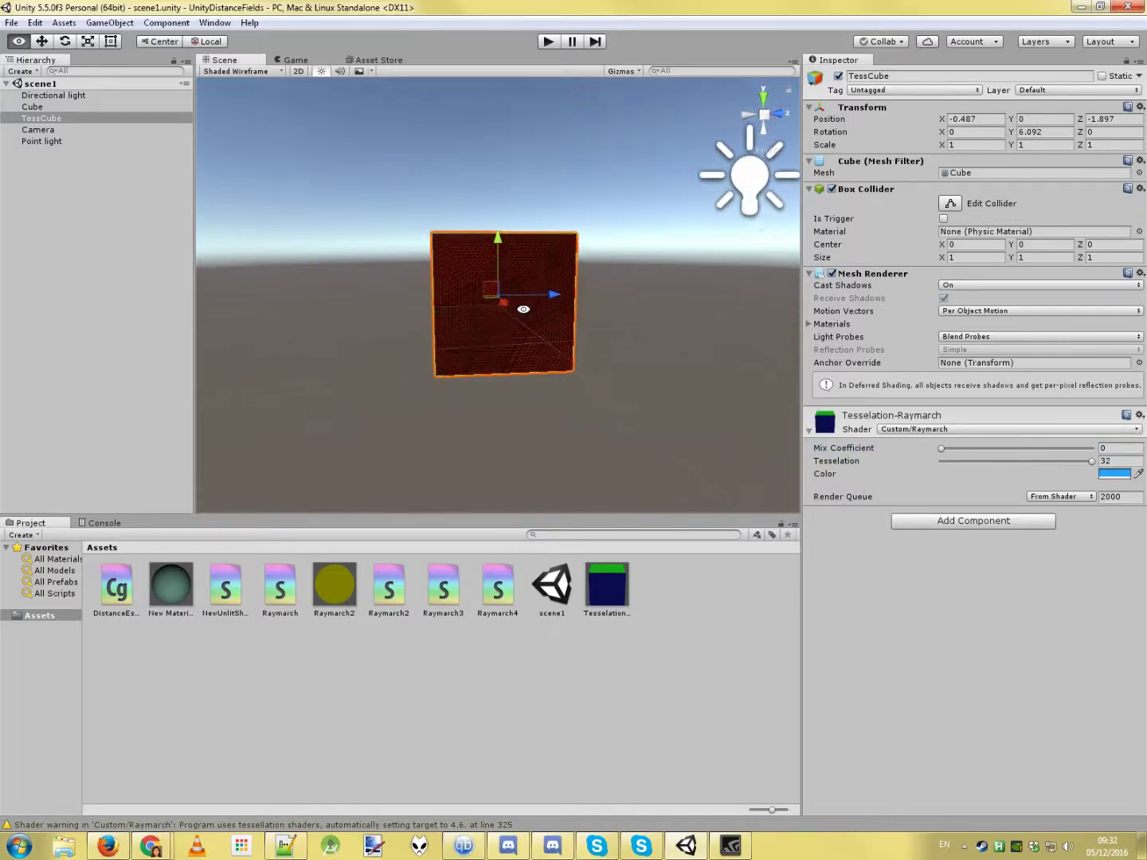
pyautogui.moveTo(1091, 458); pyautogui.dragTo(1054, 463)
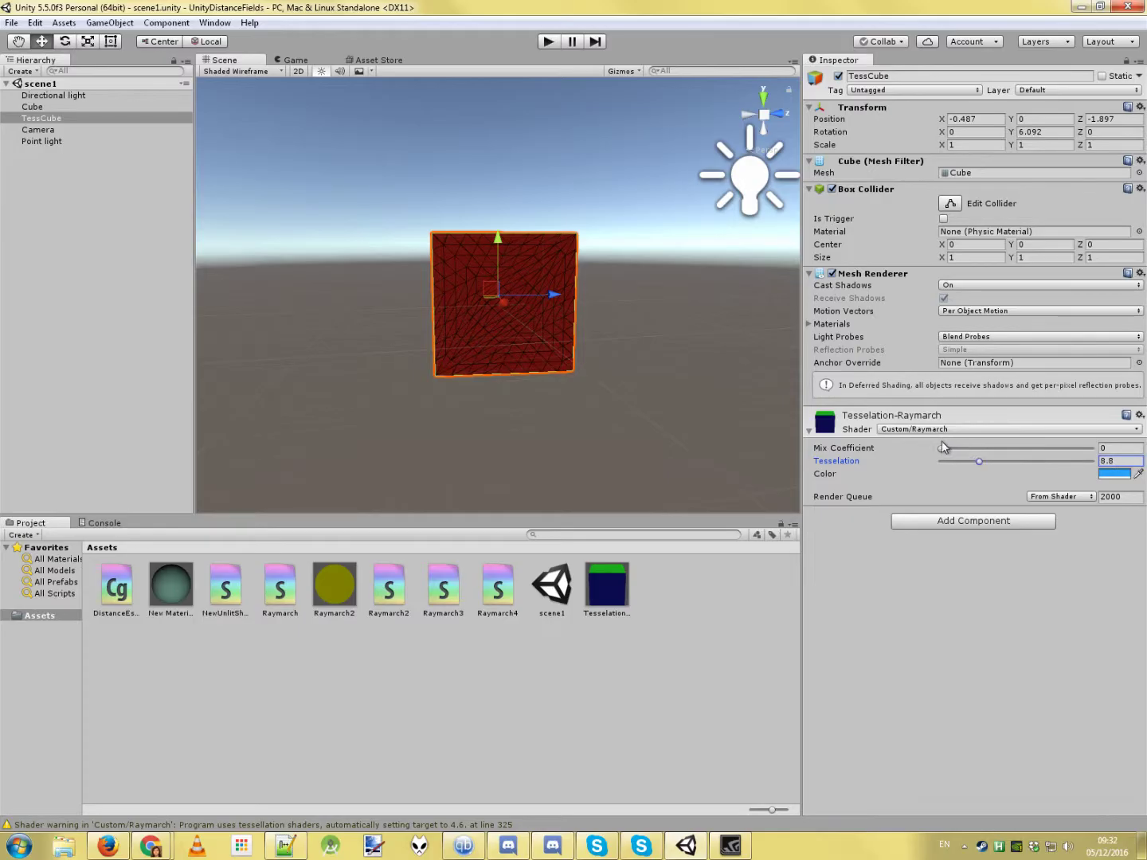
# Set the Tesselation back to 32 with the Mix Coefficient at 0, and display the scene as Shaded.
pyautogui.moveTo(990, 447); pyautogui.dragTo(1119, 447)
pyautogui.moveTo(994, 463); pyautogui.dragTo(456, 397)
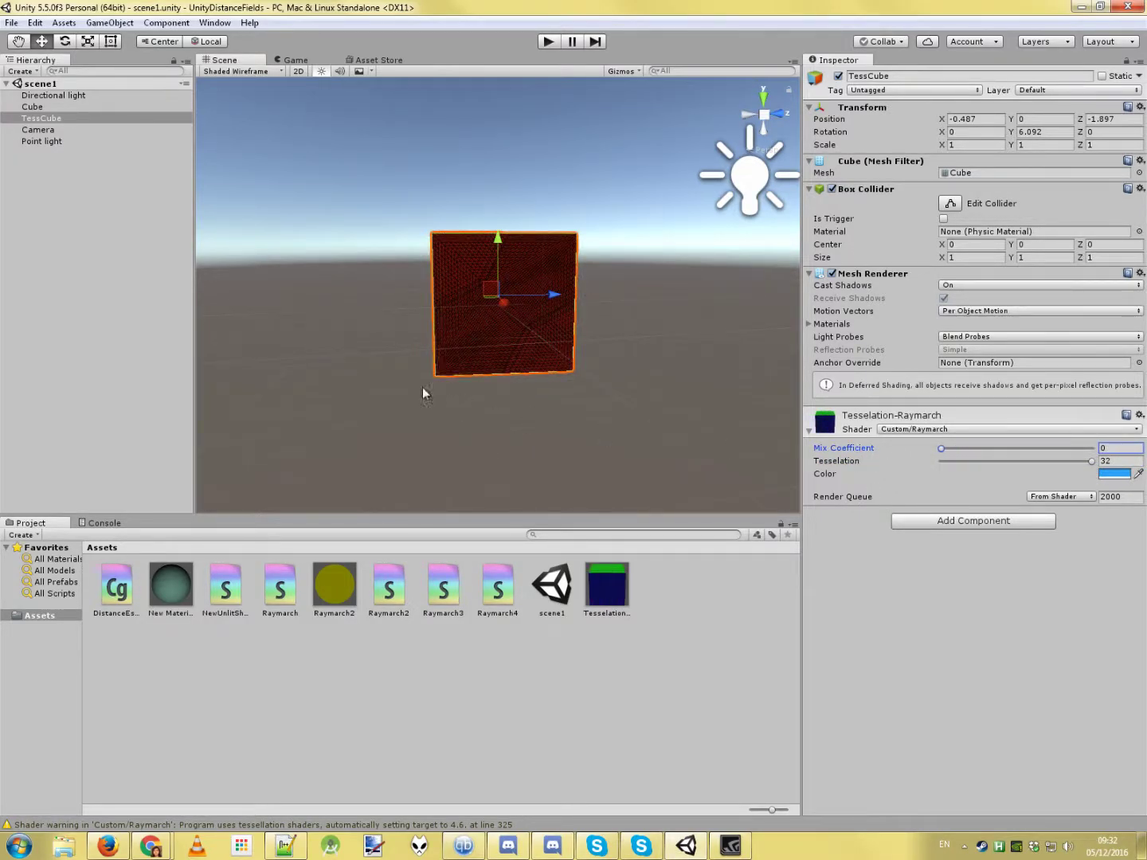
pyautogui.click(247, 72)
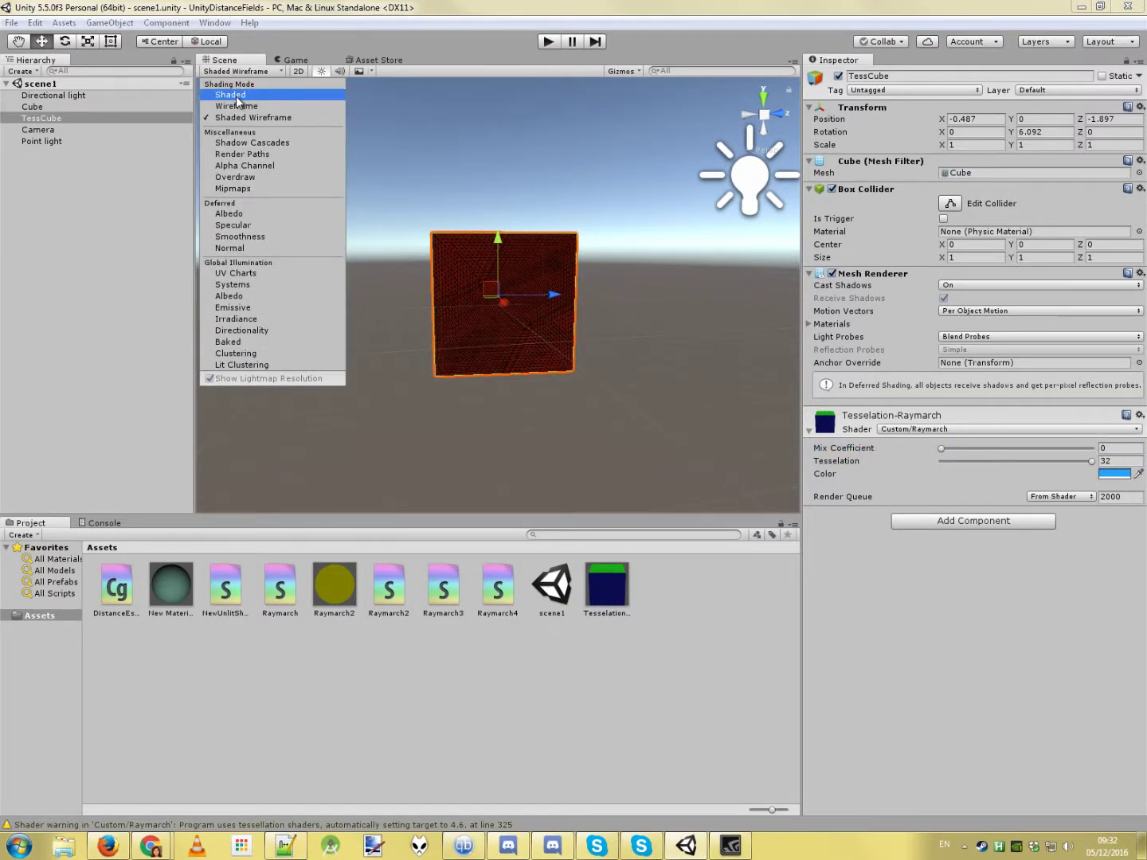
pyautogui.click(230, 96)
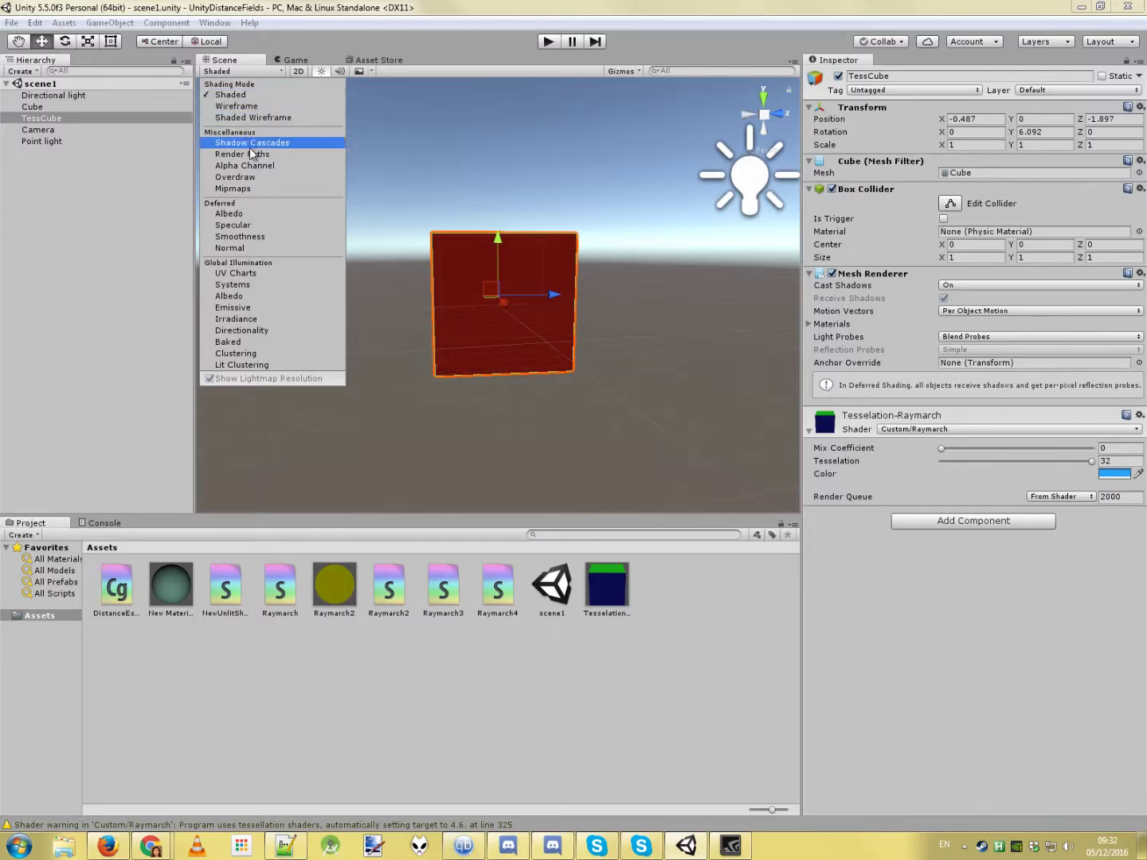
# Display the scene as Shaded Wireframe and deselect TessCube to examine its tessellated mesh from above.
pyautogui.click(236, 119)
pyautogui.click(385, 154)
pyautogui.moveTo(348, 180)
pyautogui.keyDown('alt'); pyautogui.mouseDown()
pyautogui.moveTo(387, 218)
pyautogui.moveTo(439, 330)
pyautogui.moveTo(559, 273)
pyautogui.mouseUp(); pyautogui.keyUp('alt')
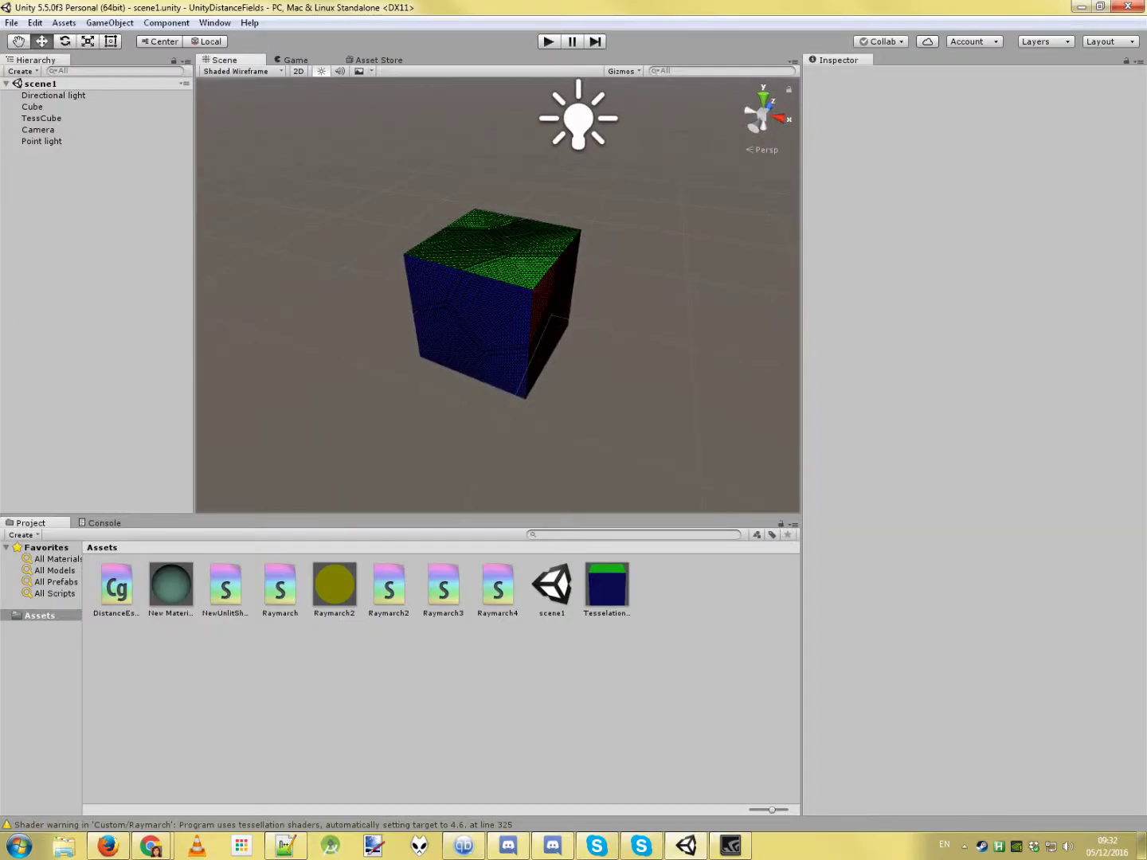
# Add a 3D Sphere to the scene and move it beside TessCube, to about X 0.843, Z -1.901.
pyautogui.click(111, 23)
pyautogui.moveTo(204, 75)
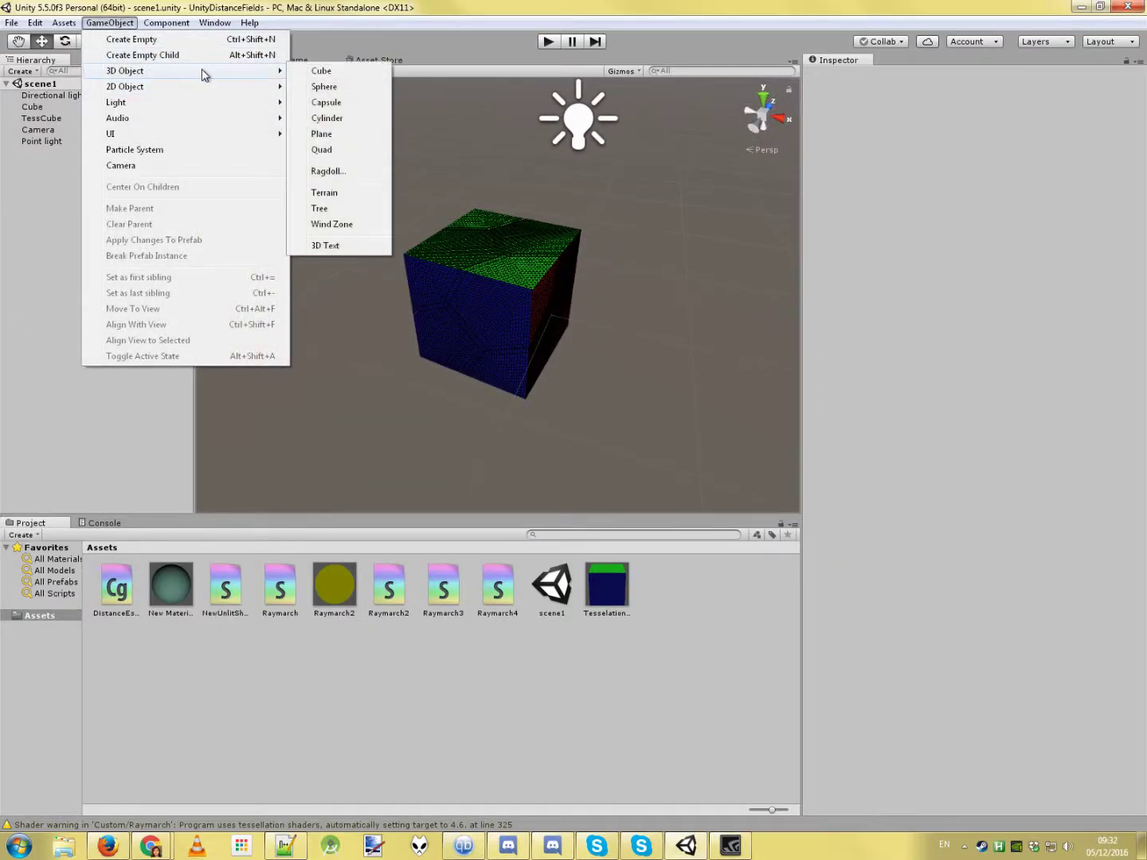
pyautogui.click(324, 86)
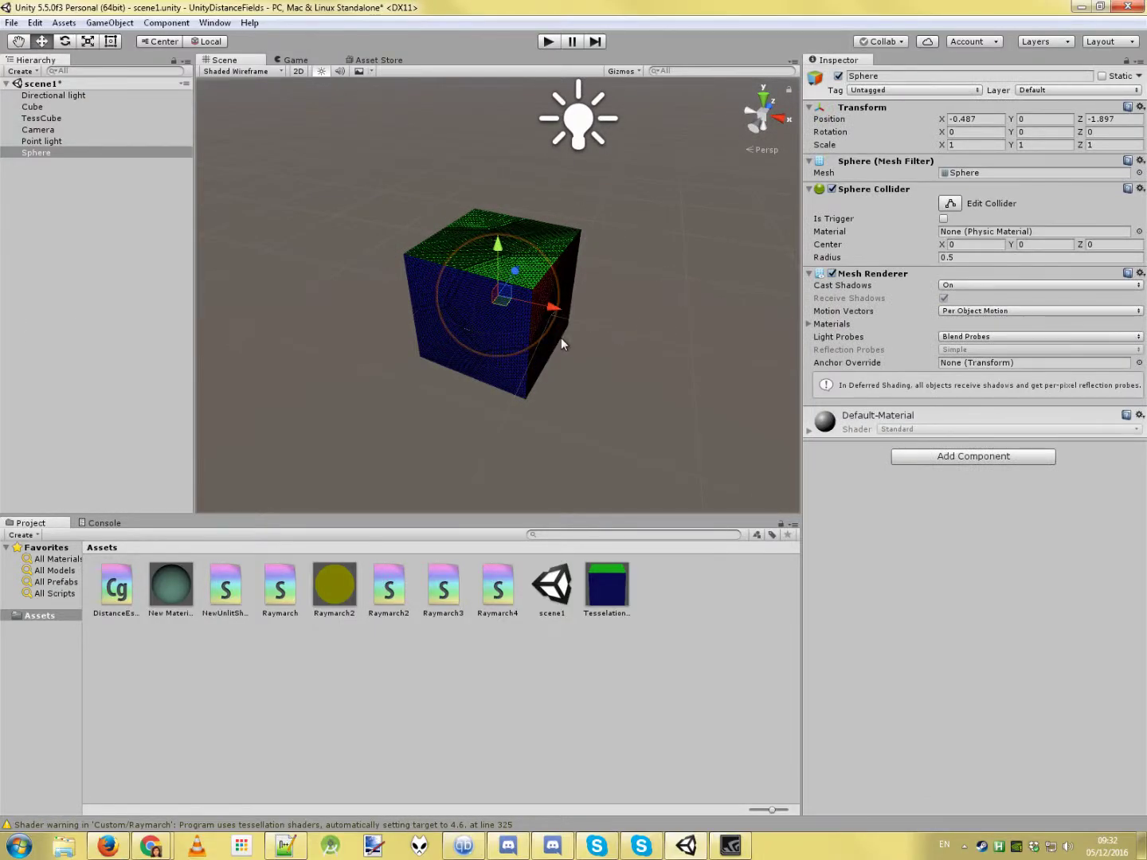
pyautogui.moveTo(502, 307); pyautogui.dragTo(675, 345)
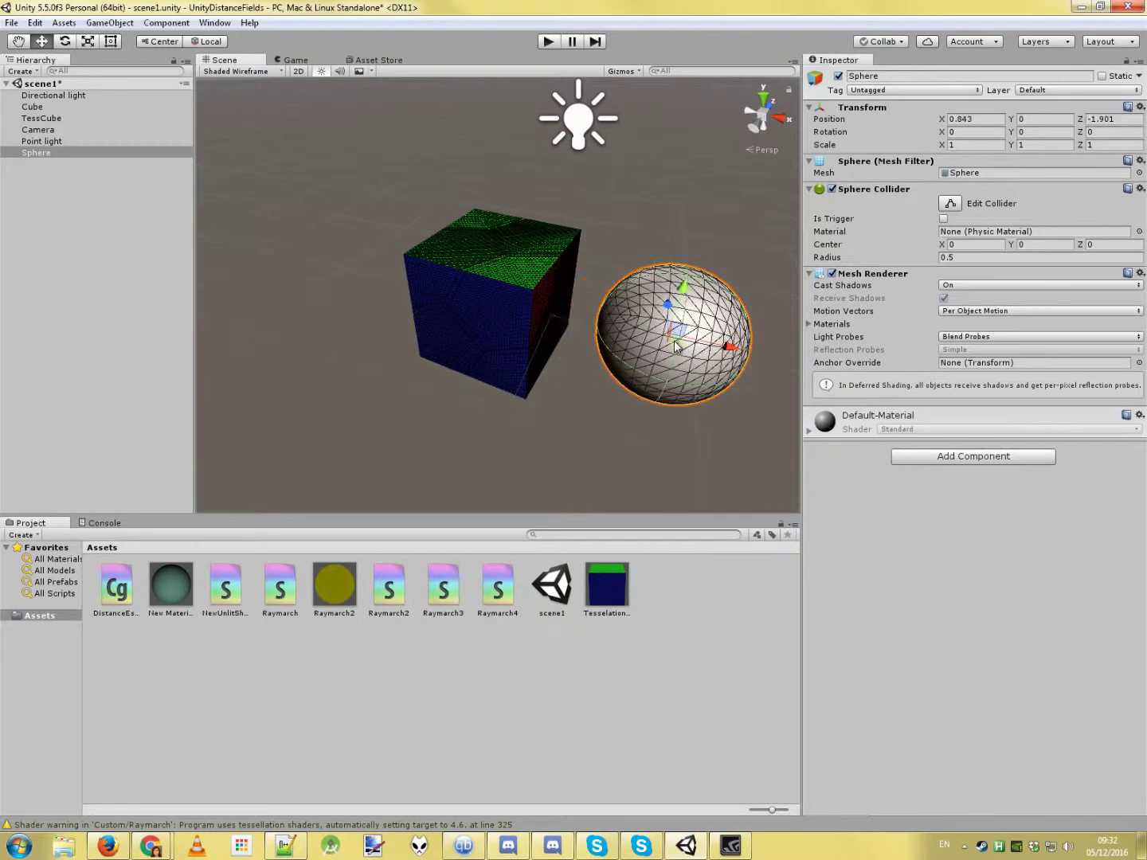
# Apply the Tesselation-Raymarch material to the Sphere.
pyautogui.keyDown('alt'); pyautogui.moveTo(646, 409); pyautogui.dragTo(567, 491); pyautogui.keyUp('alt')
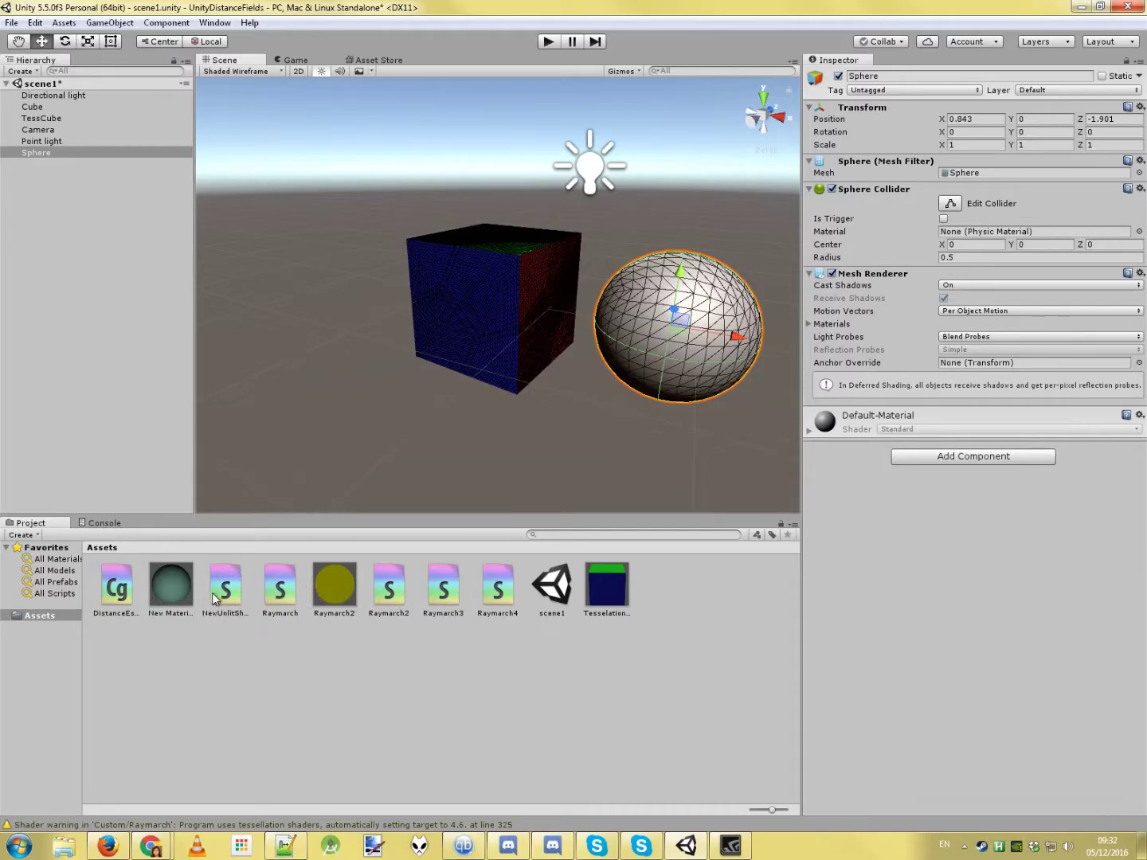
pyautogui.click(174, 591)
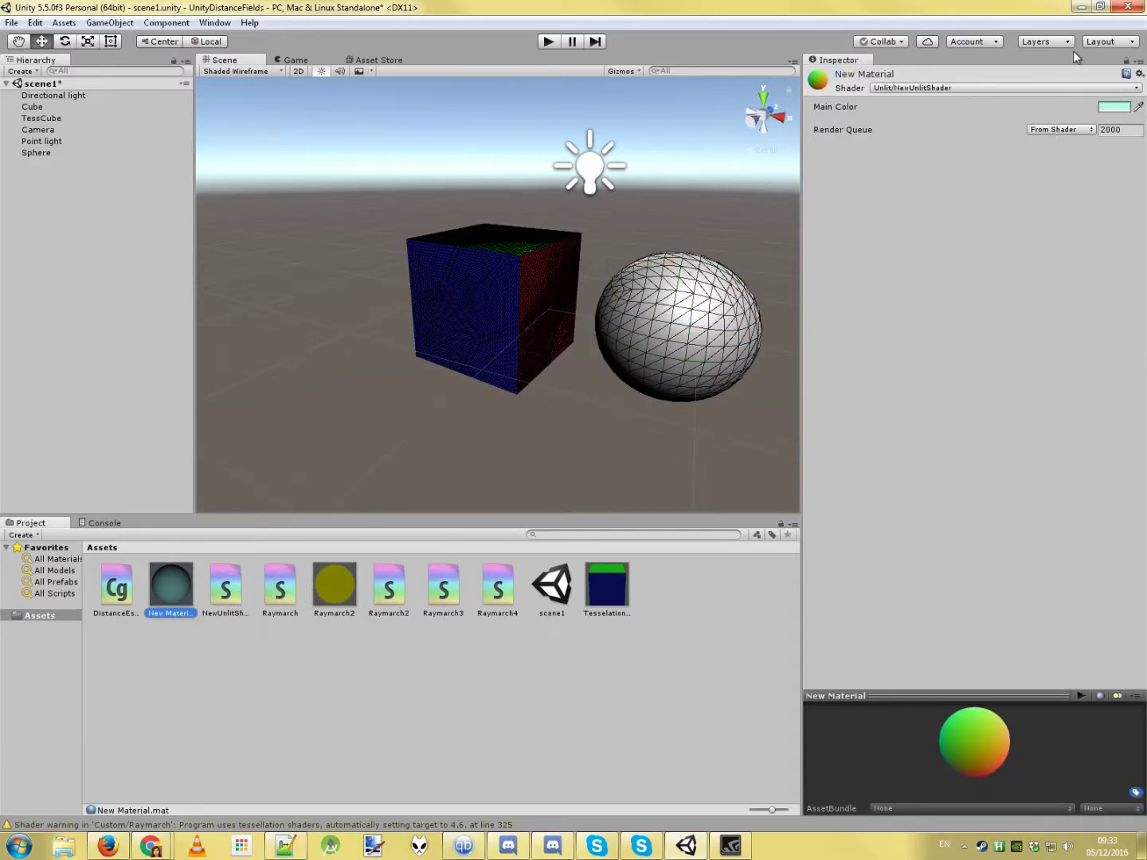
pyautogui.click(592, 619)
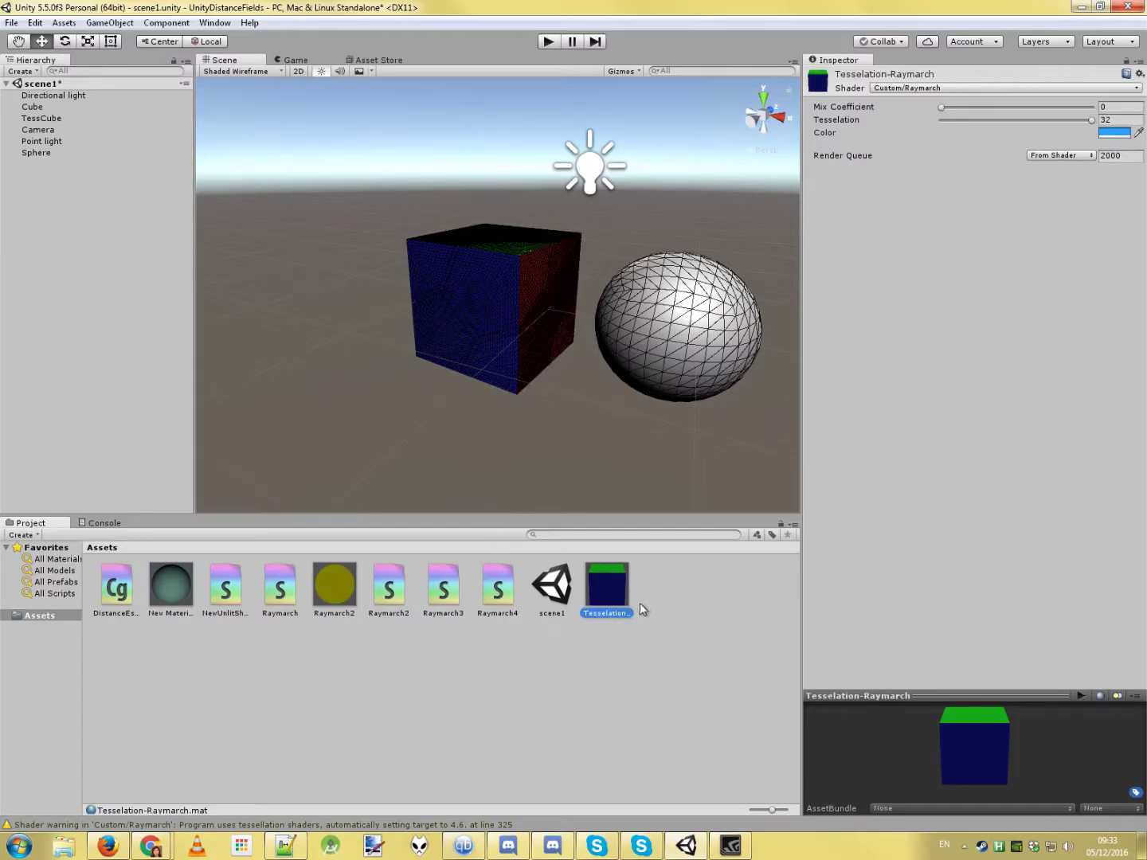
pyautogui.moveTo(613, 585); pyautogui.dragTo(176, 347)
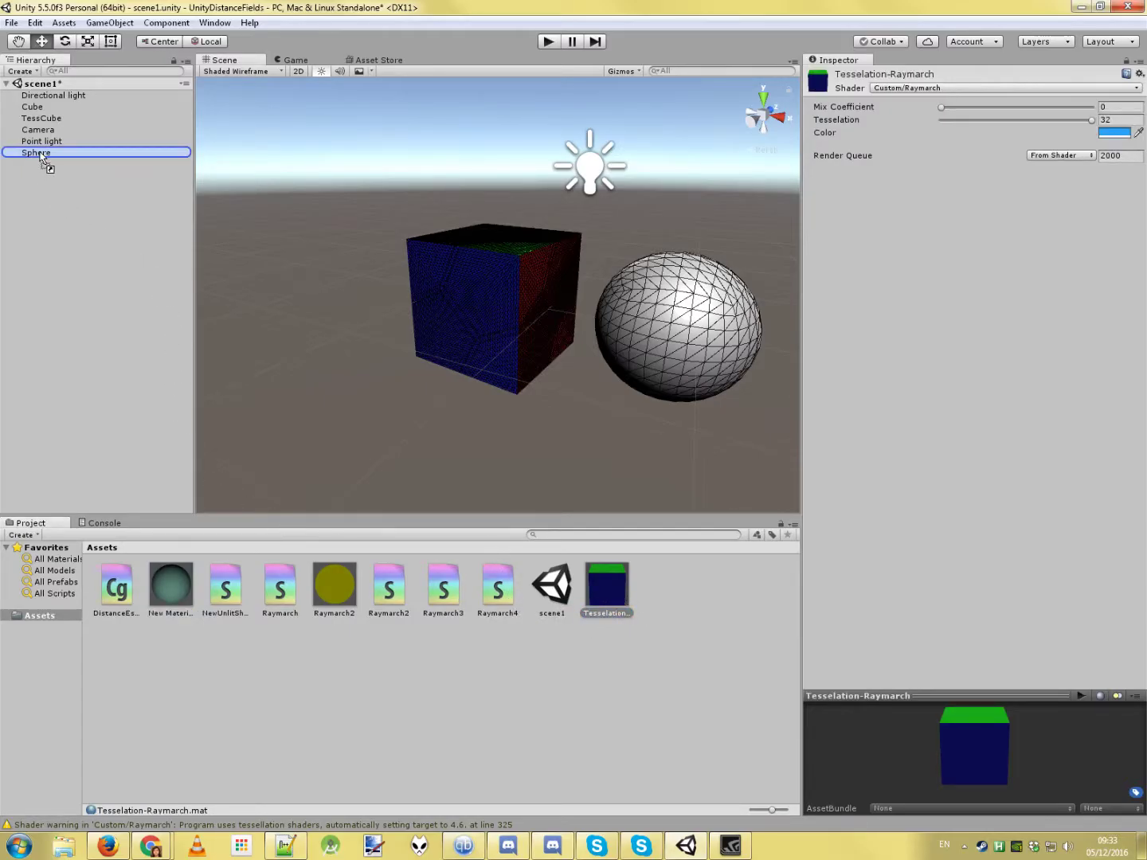
pyautogui.moveTo(40, 156); pyautogui.dragTo(40, 157)
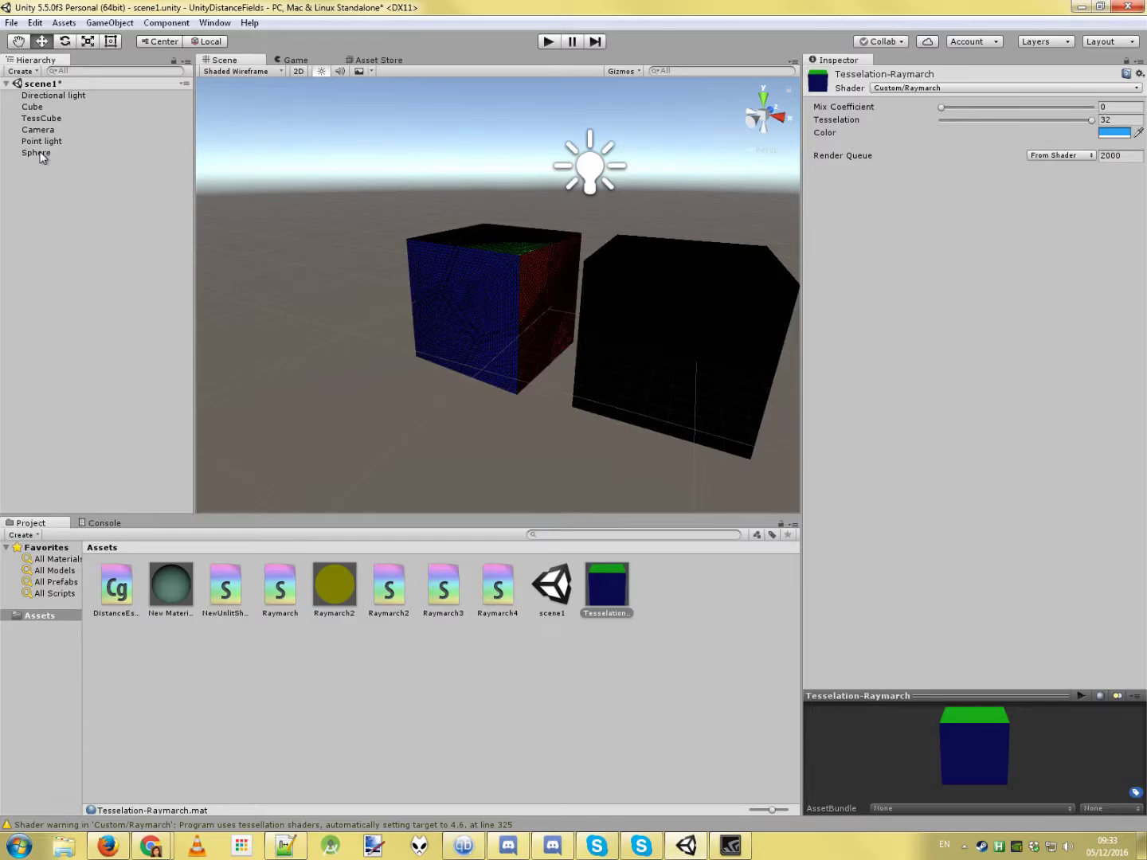
# Select the Sphere and reduce its material's Tesselation to 3.9.
pyautogui.click(715, 355)
pyautogui.keyDown('alt'); pyautogui.moveTo(715, 355); pyautogui.dragTo(431, 382); pyautogui.keyUp('alt')
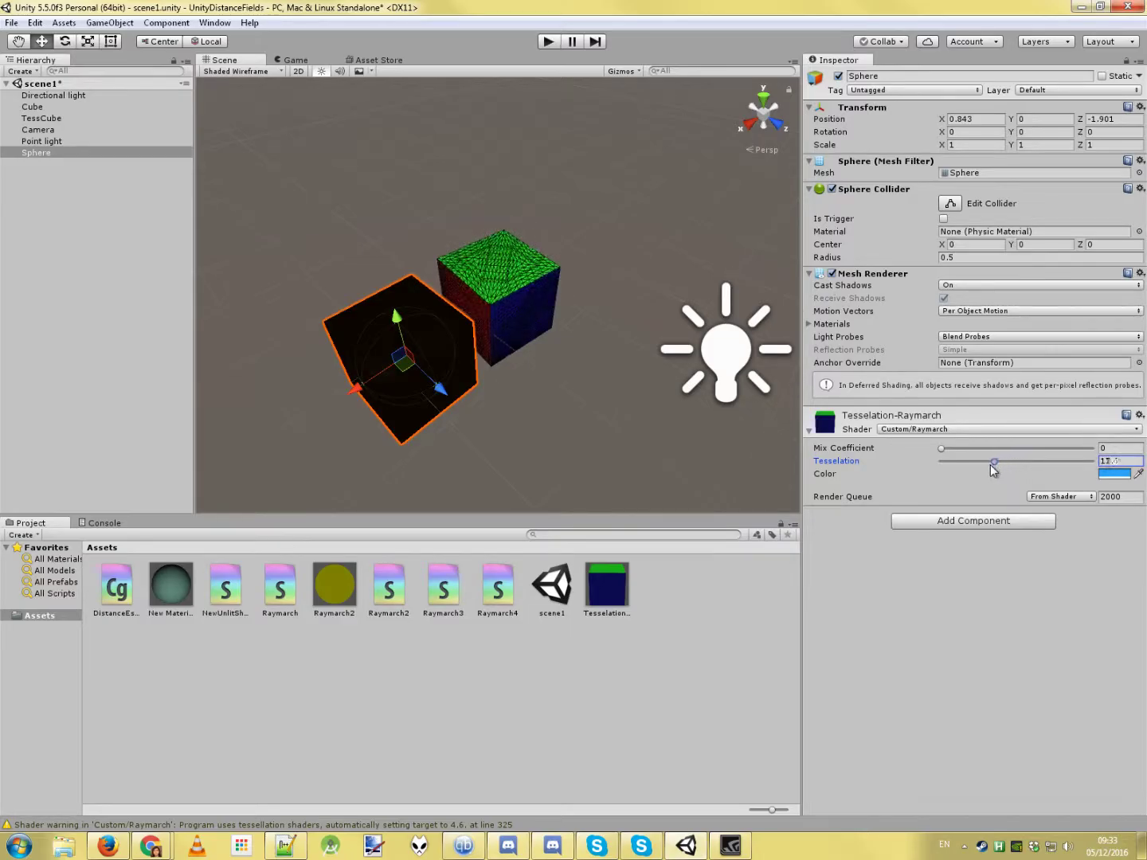
pyautogui.moveTo(964, 470)
pyautogui.mouseDown()
pyautogui.moveTo(941, 472)
pyautogui.moveTo(954, 474)
pyautogui.mouseUp()
pyautogui.keyDown('alt'); pyautogui.moveTo(642, 467); pyautogui.dragTo(545, 397); pyautogui.keyUp('alt')
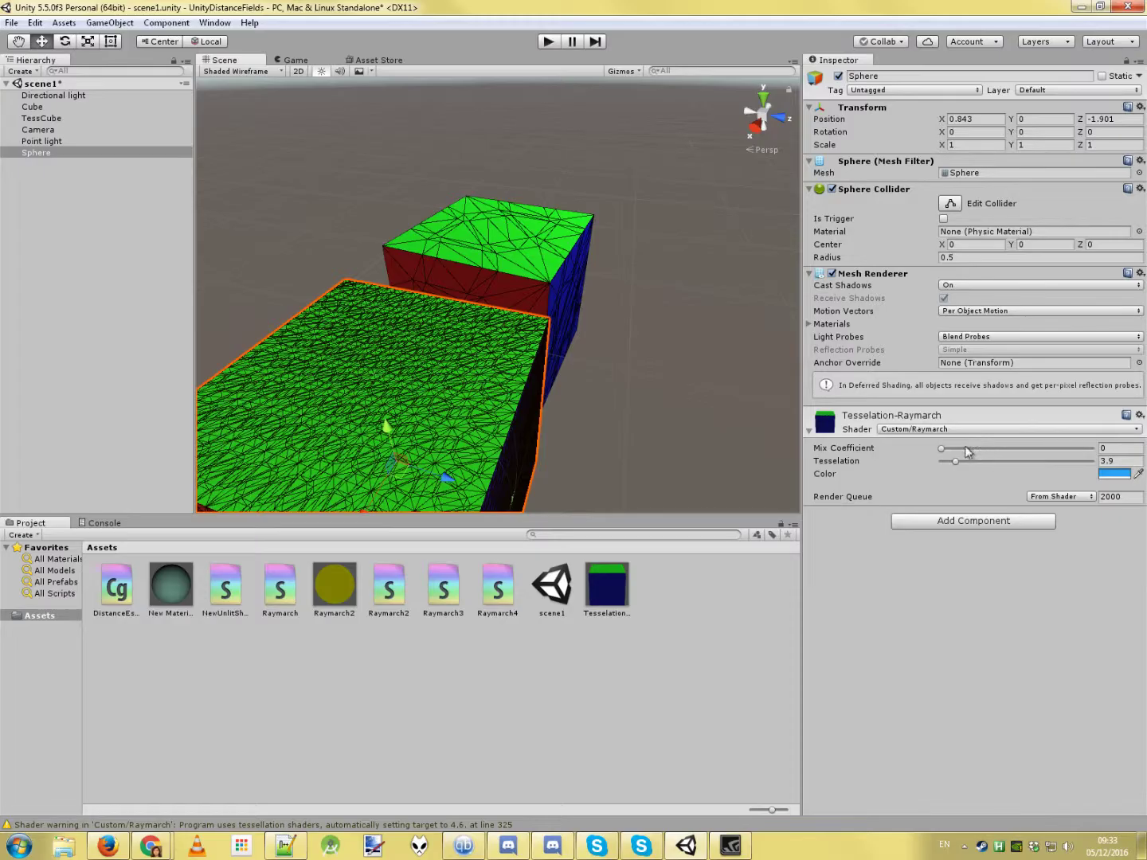
# Set the Mix Coefficient to 1 and compare the capsule meshes of the Sphere and TessCube from several angles.
pyautogui.moveTo(942, 448); pyautogui.dragTo(1145, 449)
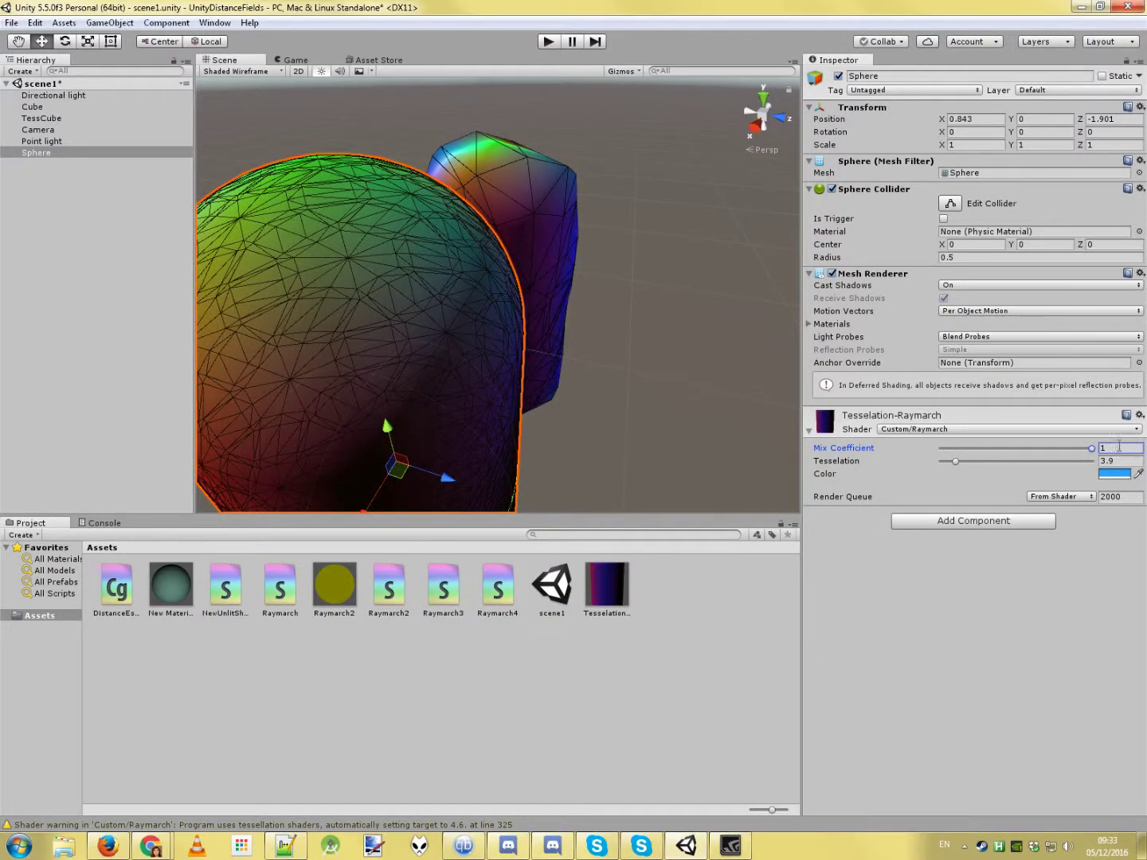
pyautogui.keyDown('alt'); pyautogui.moveTo(277, 404); pyautogui.dragTo(728, 353); pyautogui.keyUp('alt')
pyautogui.keyDown('alt'); pyautogui.moveTo(728, 353); pyautogui.dragTo(635, 338, button='right'); pyautogui.keyUp('alt')
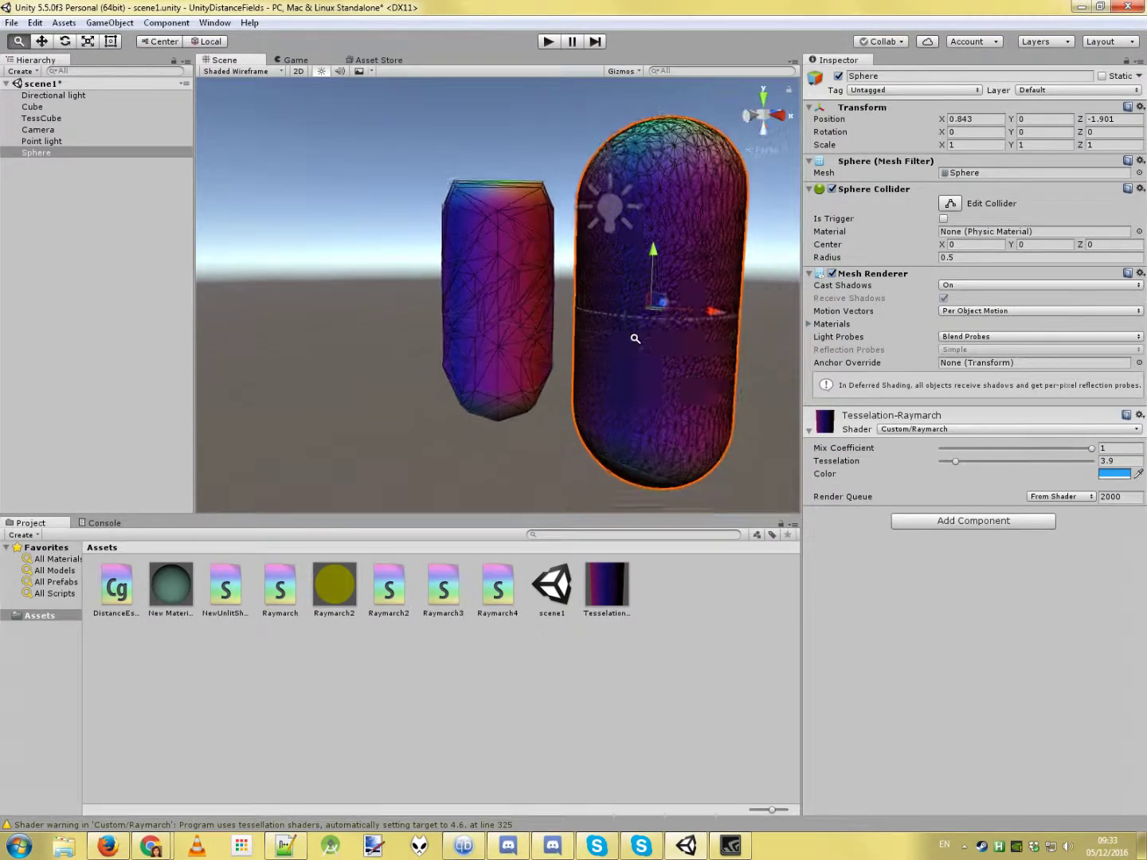
pyautogui.keyDown('alt'); pyautogui.moveTo(634, 339); pyautogui.dragTo(361, 307); pyautogui.keyUp('alt')
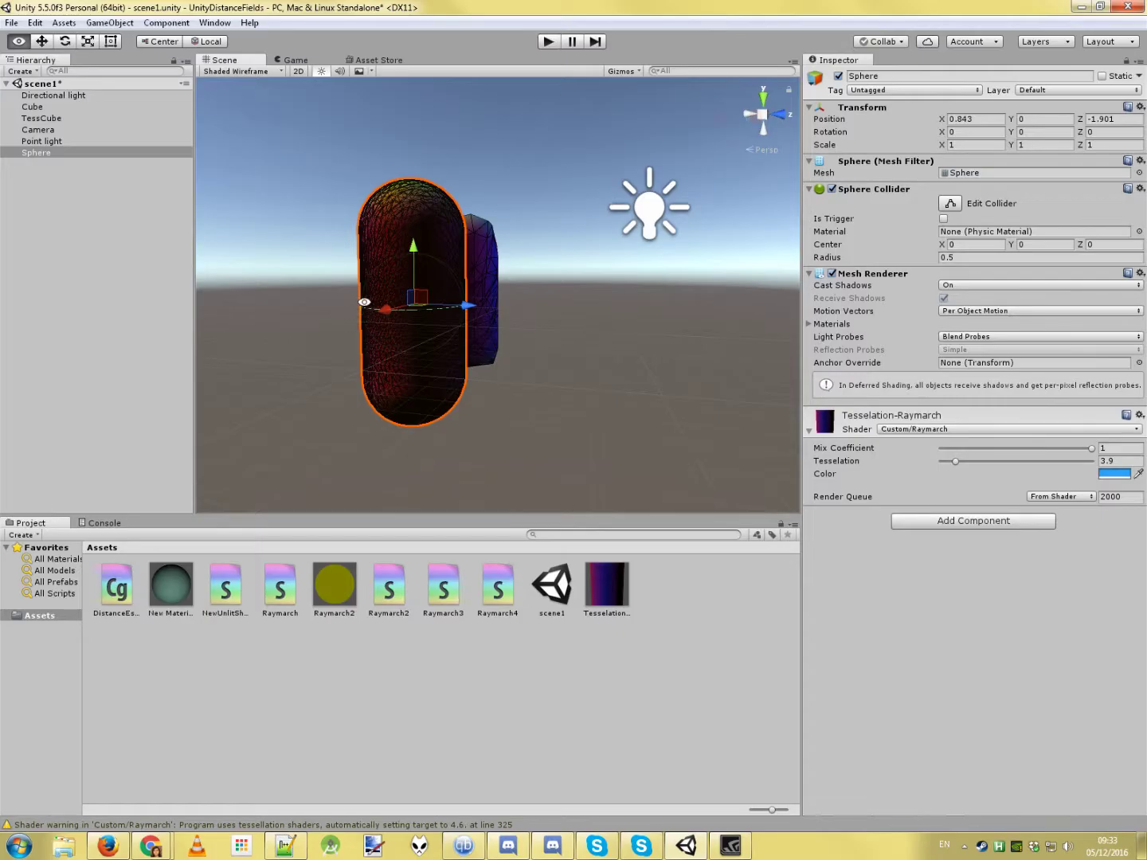
pyautogui.keyDown('alt'); pyautogui.moveTo(361, 308); pyautogui.dragTo(614, 315, button='right'); pyautogui.keyUp('alt')
pyautogui.keyDown('alt'); pyautogui.moveTo(394, 343); pyautogui.dragTo(498, 360); pyautogui.keyUp('alt')
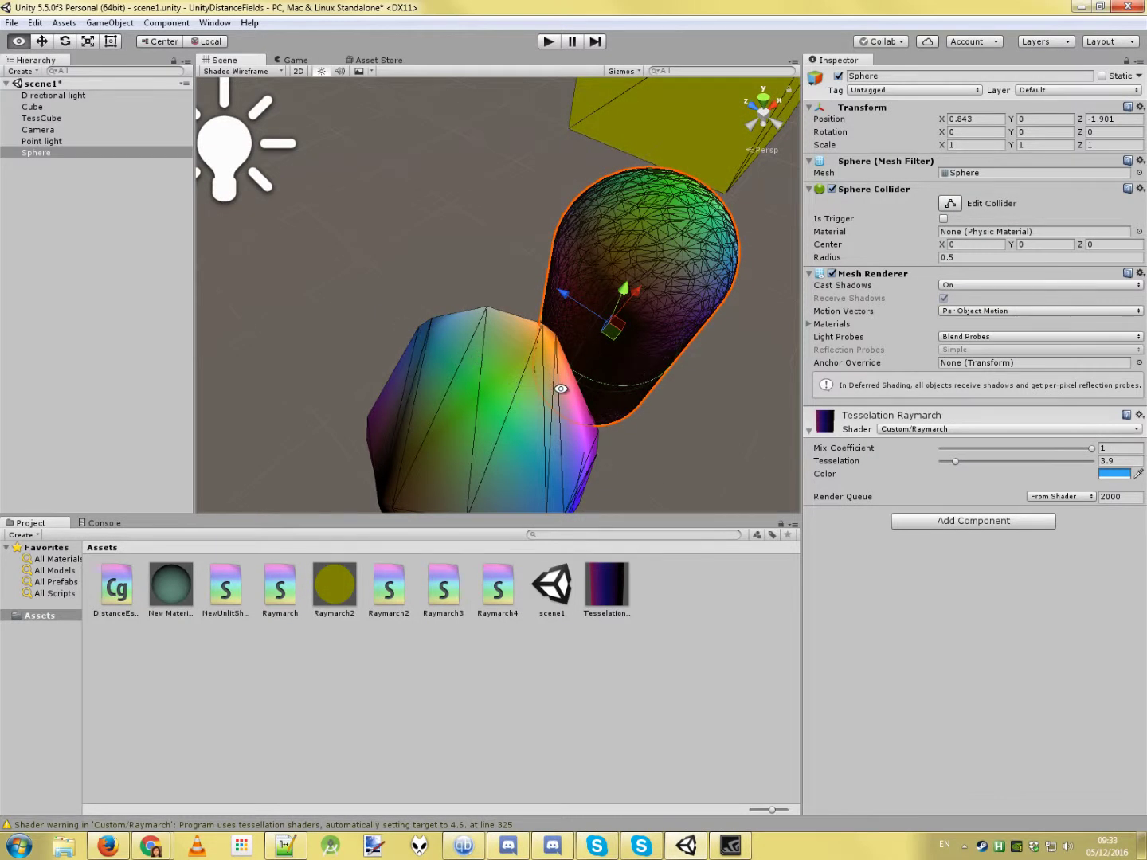
pyautogui.keyDown('alt'); pyautogui.moveTo(561, 389); pyautogui.dragTo(613, 350); pyautogui.keyUp('alt')
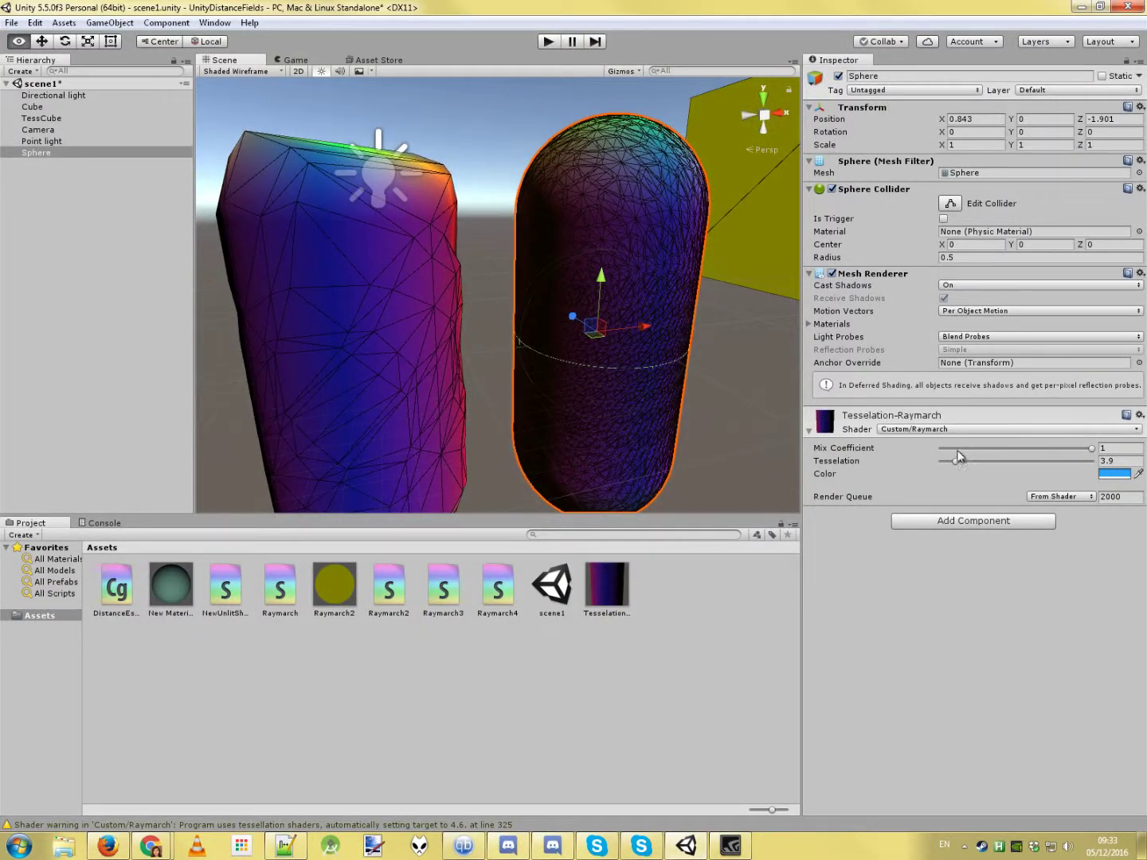
# Set the Tesselation to 32 and display the scene as Shaded to view the smooth capsules.
pyautogui.moveTo(955, 464); pyautogui.dragTo(1120, 492)
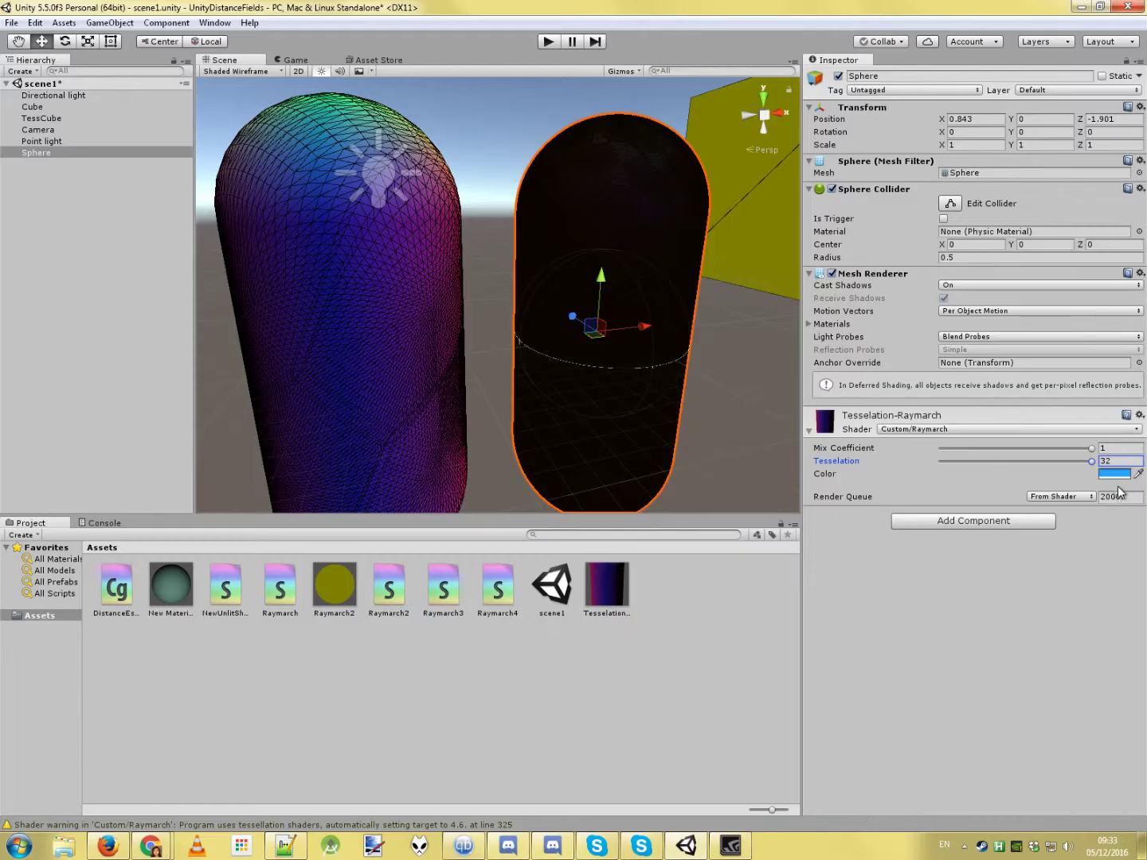
pyautogui.click(242, 71)
pyautogui.click(251, 95)
pyautogui.moveTo(574, 239)
pyautogui.keyDown('alt'); pyautogui.mouseDown()
pyautogui.moveTo(612, 246)
pyautogui.moveTo(400, 330)
pyautogui.moveTo(707, 355)
pyautogui.mouseUp(); pyautogui.keyUp('alt')
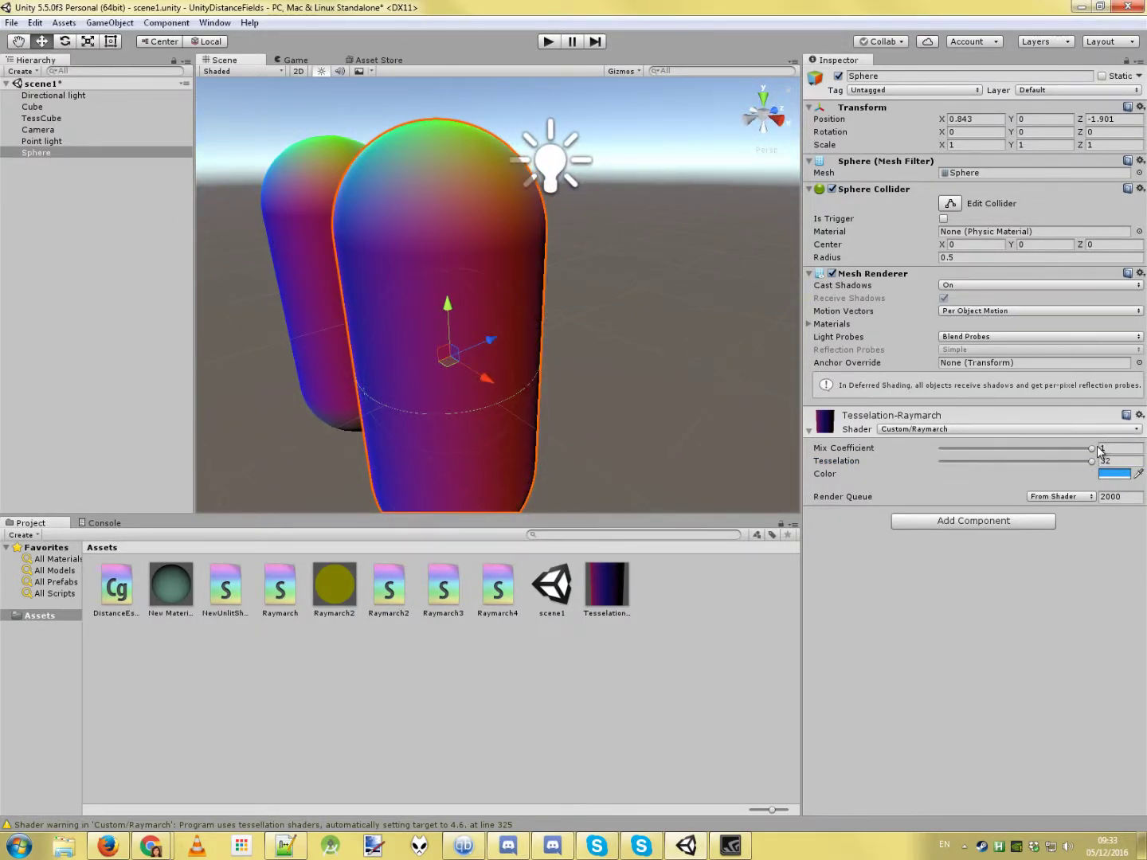
# Set the Mix Coefficient to 0, and in Notepad++ swap distObject's active return from distCapsule to distTorus in Raymarch.shader, saving the file.
pyautogui.moveTo(1092, 449); pyautogui.dragTo(900, 453)
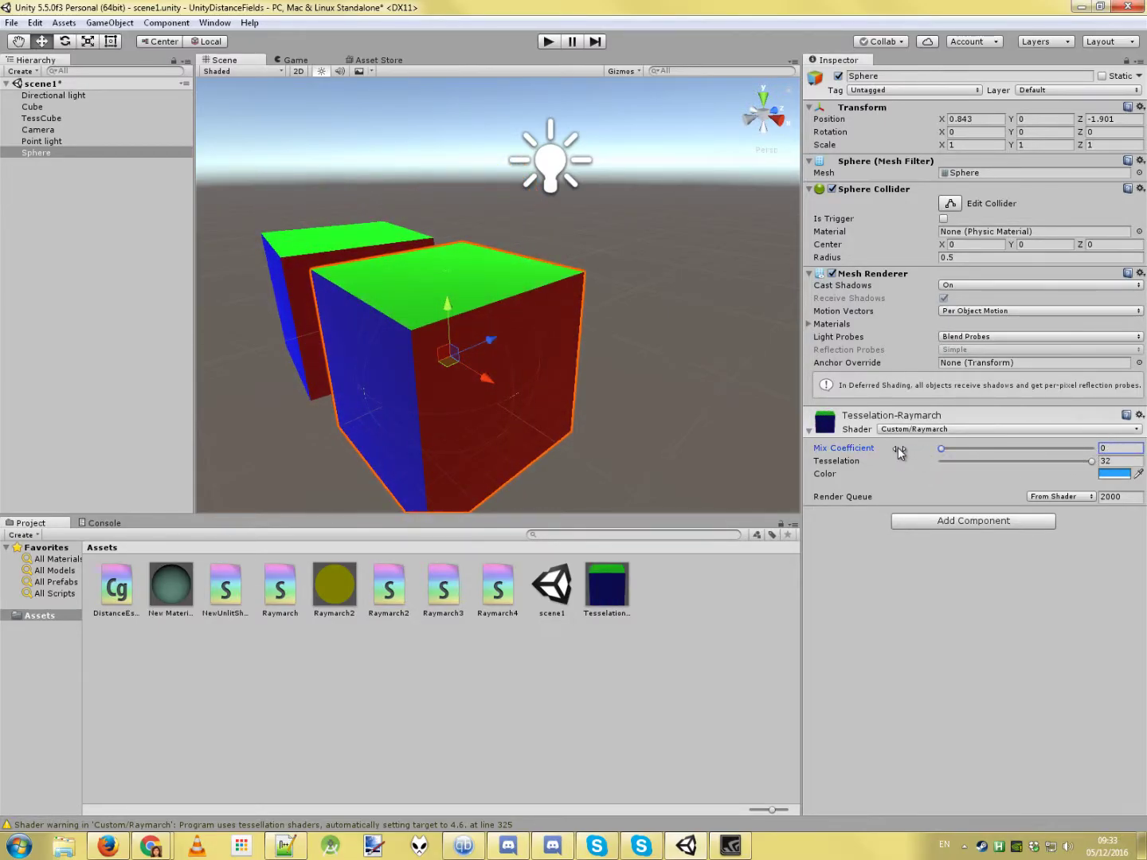
pyautogui.click(283, 849)
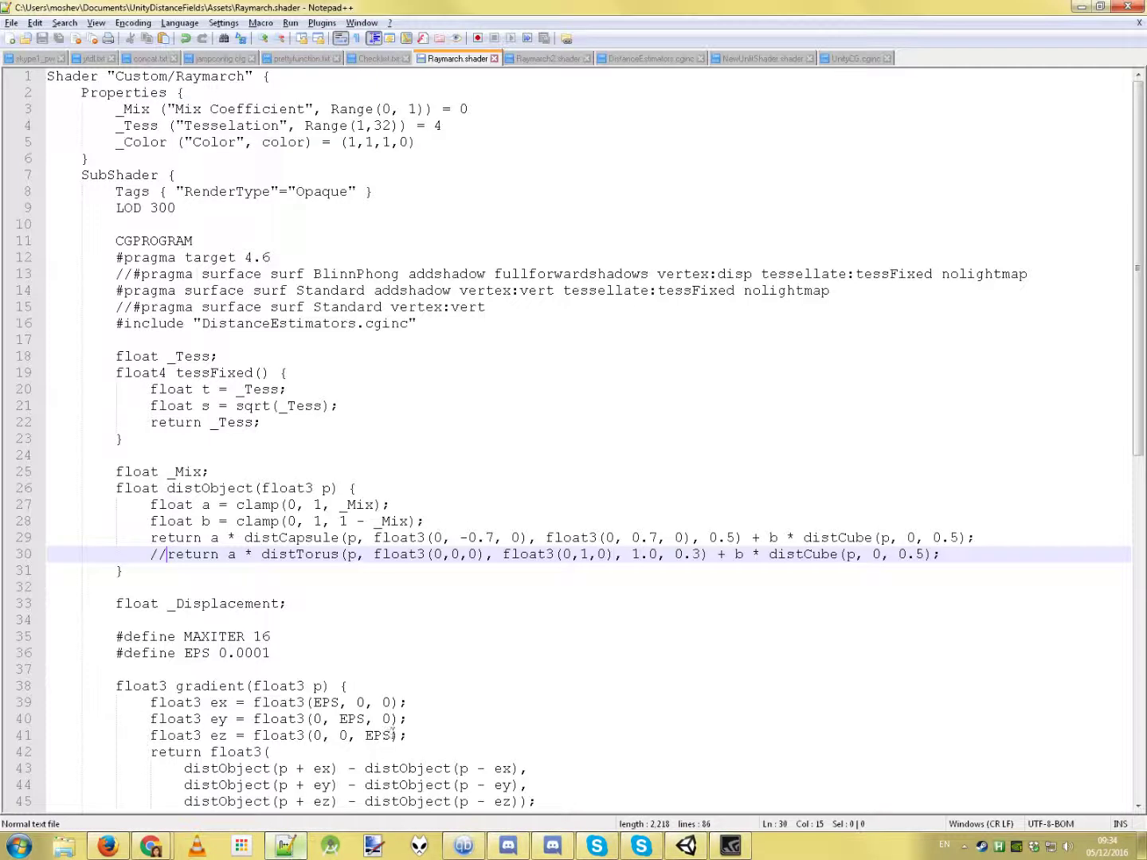
pyautogui.press('BackSpace')
pyautogui.press('Up')
pyautogui.write('/')
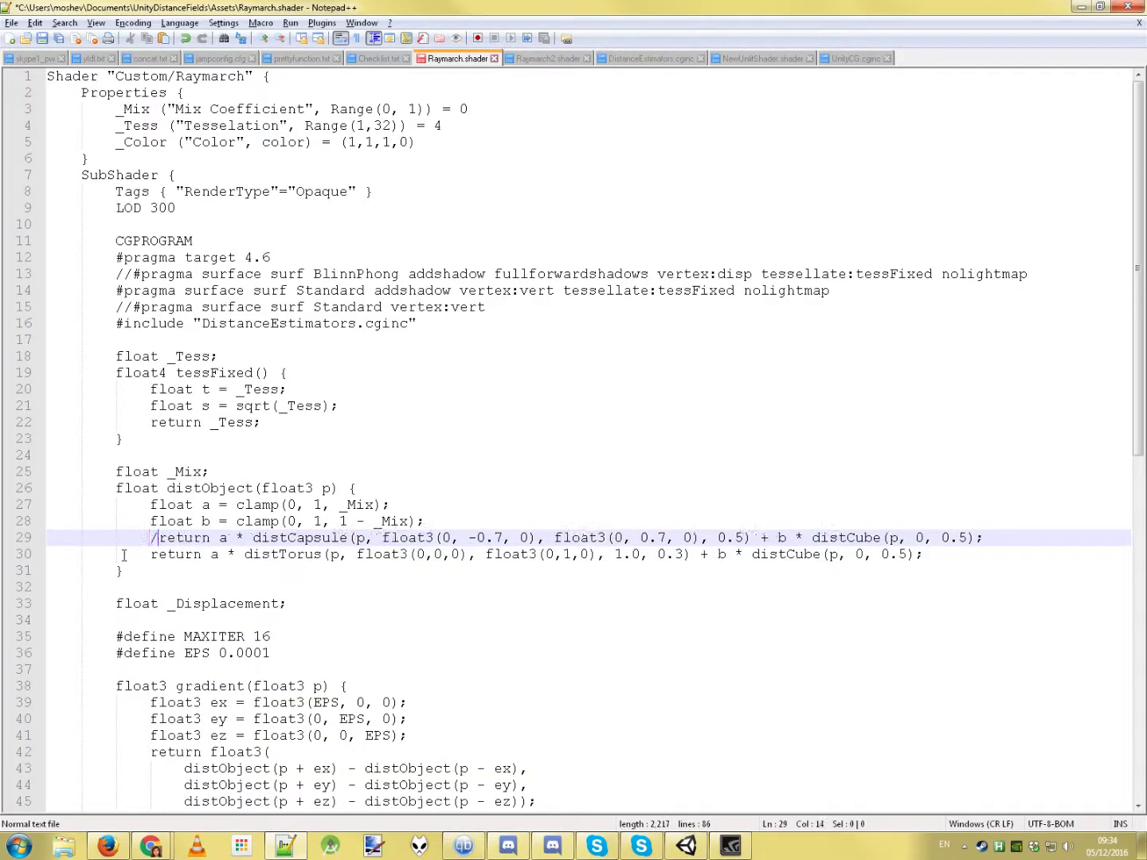
pyautogui.hotkey('ctrl', 's')
# Switch back to Unity and set the Mix Coefficient to 1 to morph both objects into tori.
pyautogui.hotkey('alt', 'Tab')
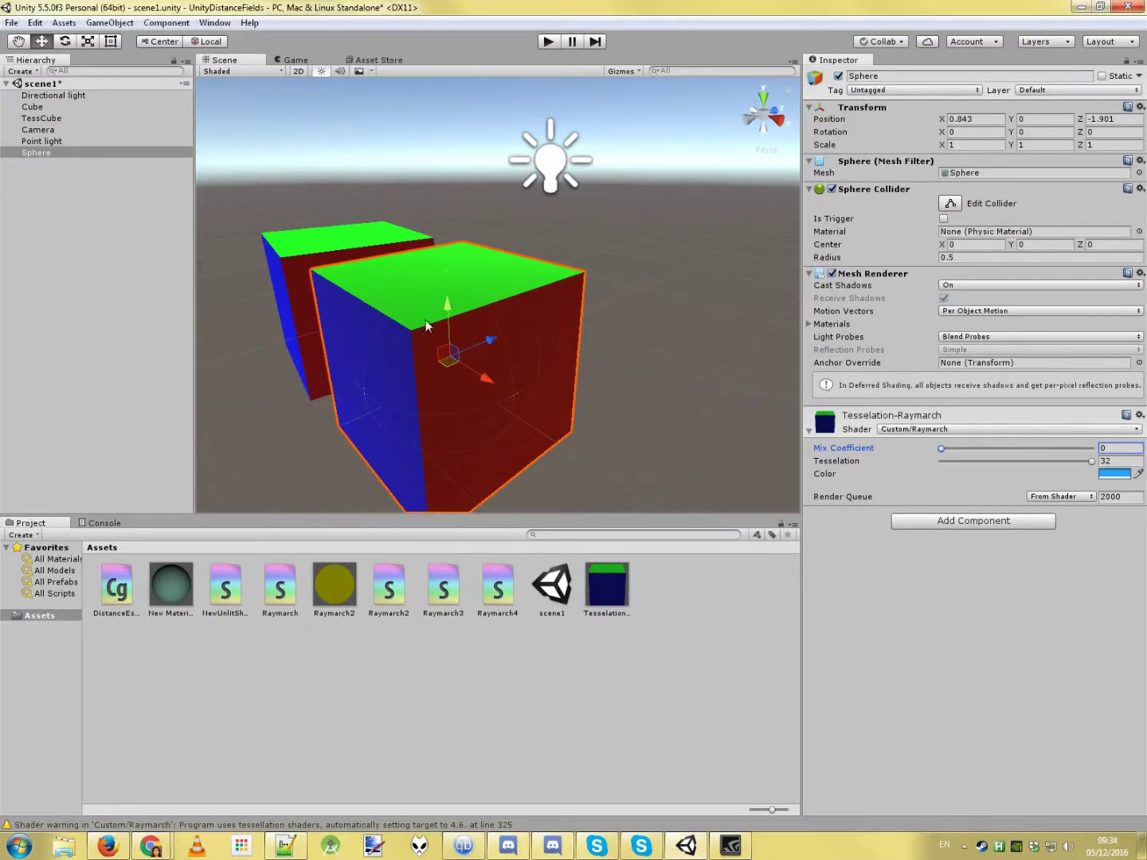
pyautogui.moveTo(940, 451); pyautogui.dragTo(1103, 452)
pyautogui.keyDown('alt'); pyautogui.moveTo(454, 314); pyautogui.dragTo(582, 410); pyautogui.keyUp('alt')
pyautogui.scroll(-9, 501, 341)
# Move the Sphere away from TessCube to about X 7.71, Z 4.97, and set the Mix Coefficient to 0 with the Sphere framed.
pyautogui.moveTo(516, 334); pyautogui.dragTo(466, 116)
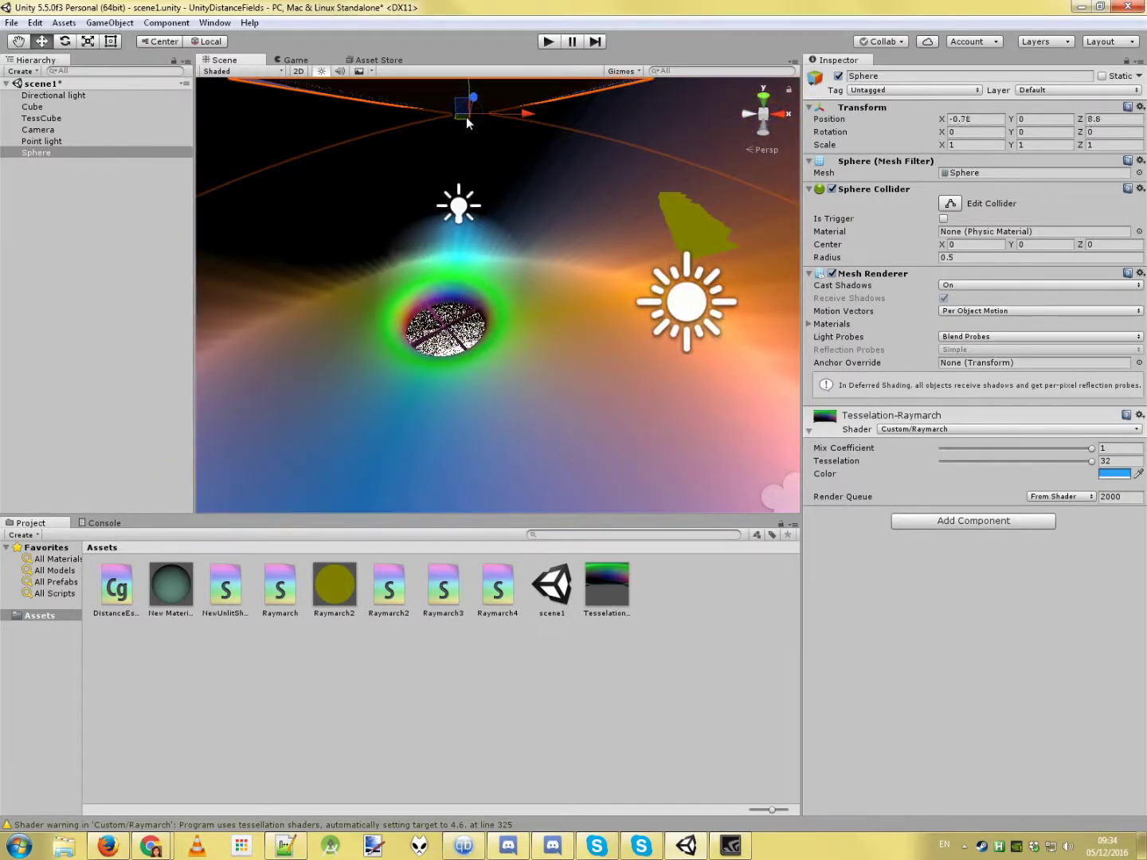
pyautogui.moveTo(753, 86); pyautogui.dragTo(732, 168)
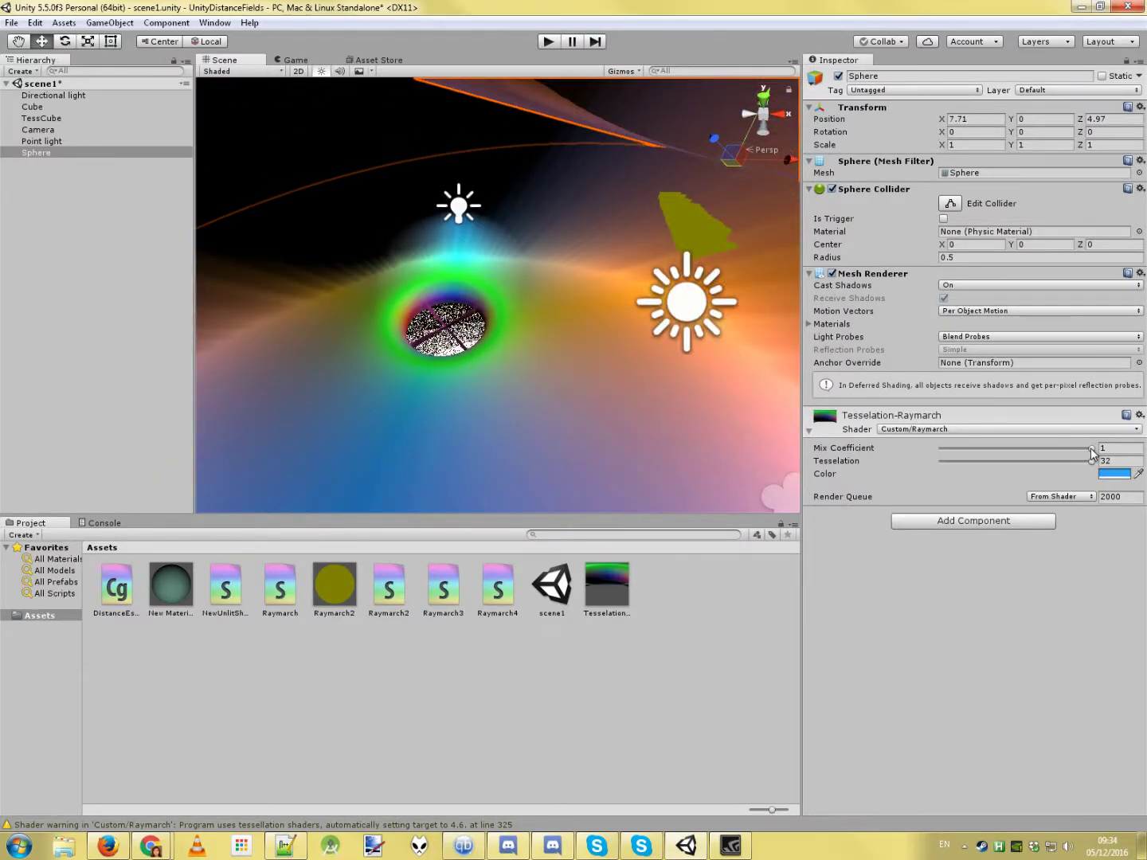
pyautogui.moveTo(1092, 451); pyautogui.dragTo(898, 453)
pyautogui.press('f')
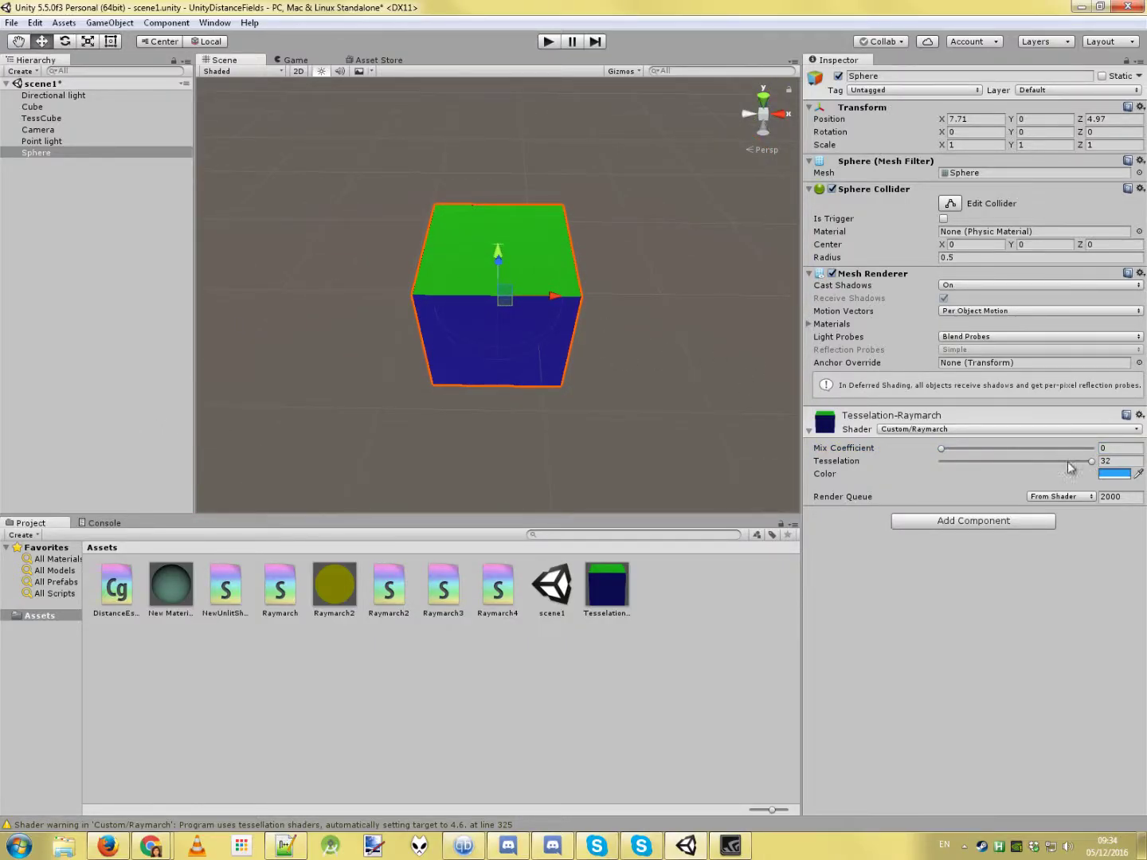
# Set the Mix Coefficient to 1 and examine the Sphere's torus shape and its central hole from several angles.
pyautogui.moveTo(944, 450); pyautogui.dragTo(1108, 449)
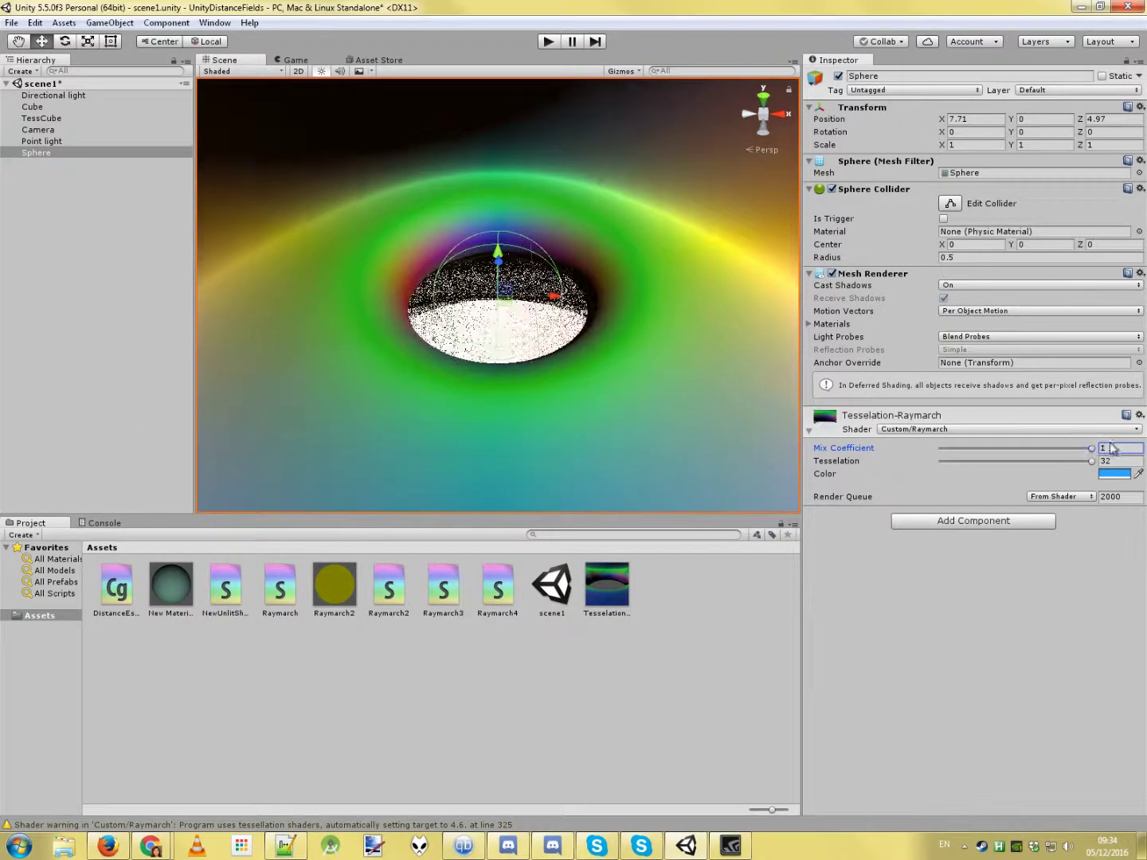
pyautogui.keyDown('alt'); pyautogui.moveTo(763, 412); pyautogui.dragTo(568, 215); pyautogui.keyUp('alt')
pyautogui.keyDown('alt'); pyautogui.moveTo(542, 123); pyautogui.dragTo(165, 335); pyautogui.keyUp('alt')
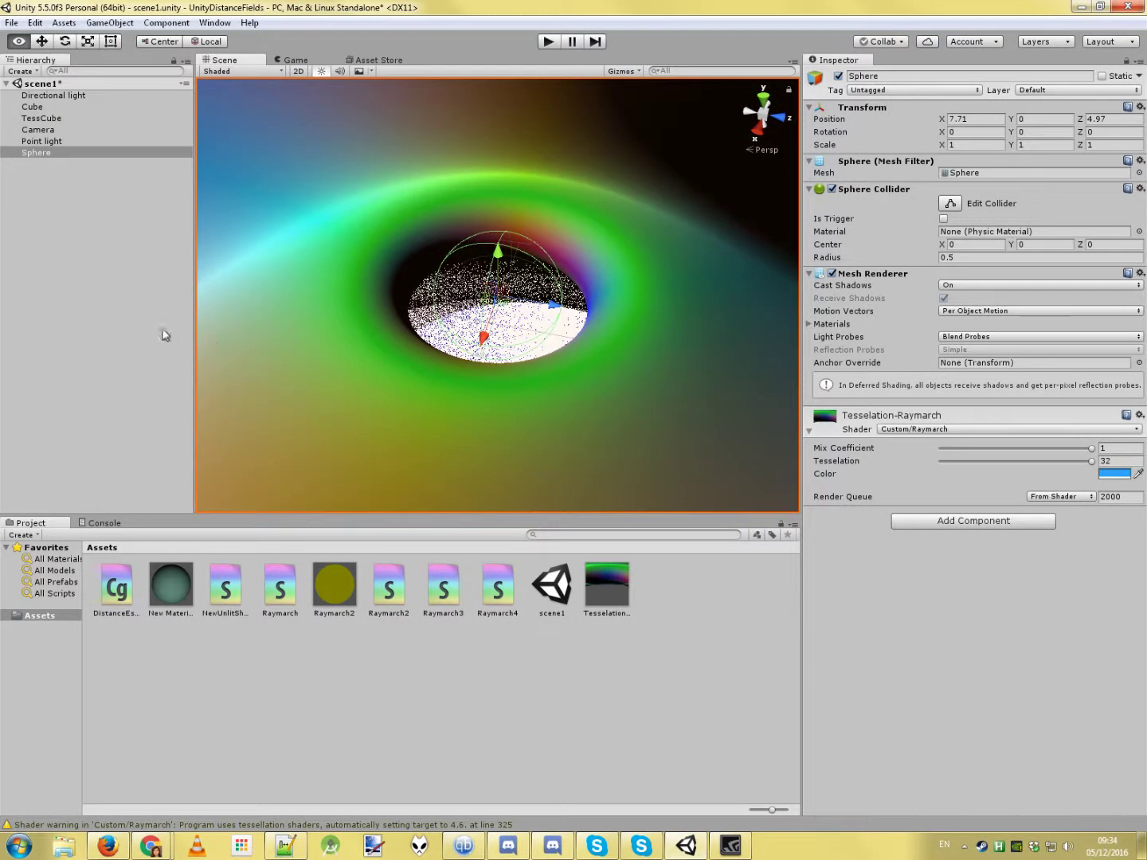
# Set the Mix Coefficient back to 0, deselect the Sphere and save the scene.
pyautogui.moveTo(1092, 449); pyautogui.dragTo(909, 448)
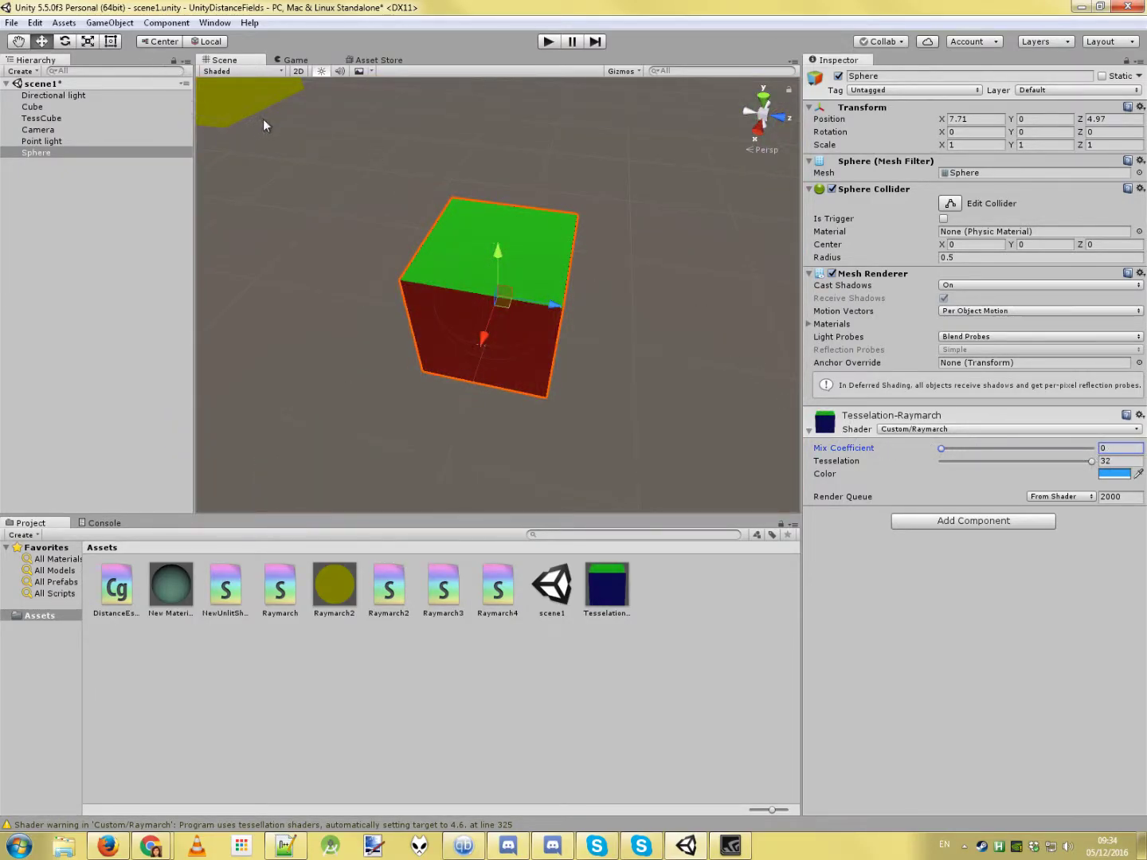
pyautogui.click(350, 112)
pyautogui.hotkey('ctrl', 's')
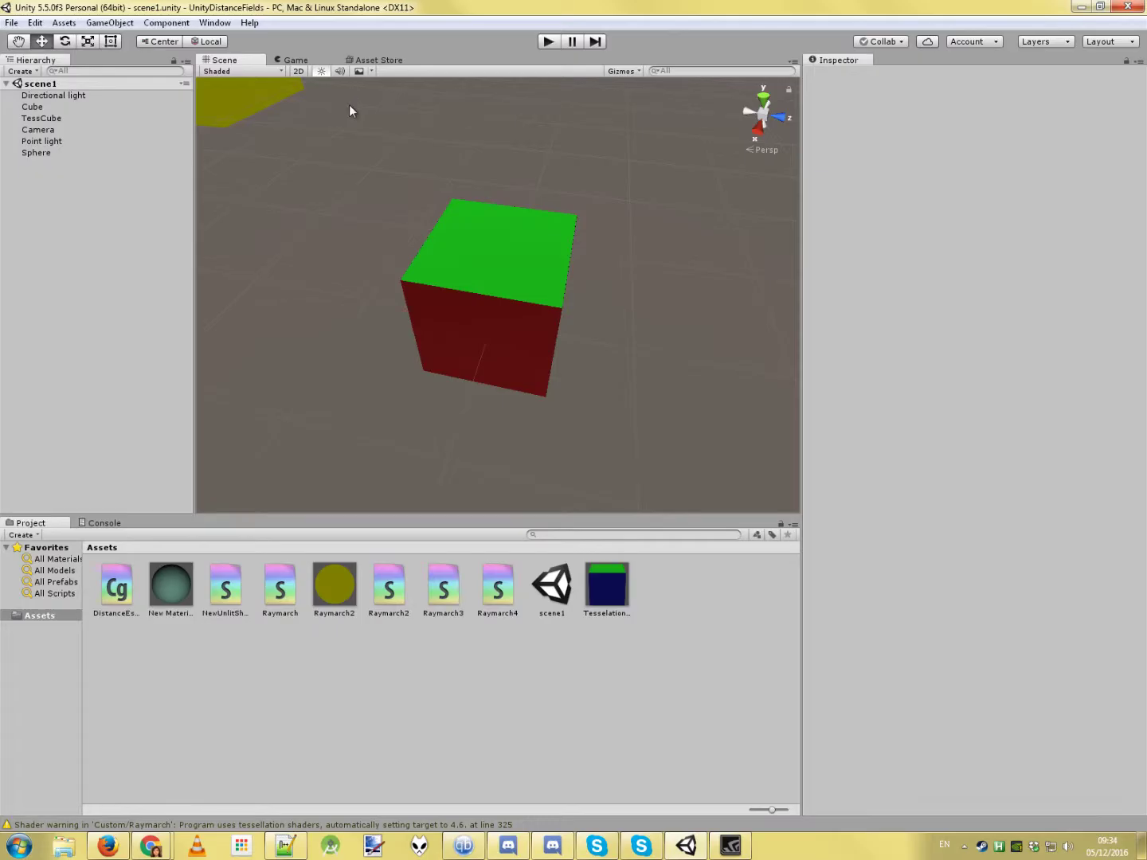
pyautogui.hotkey('alt', 'z')
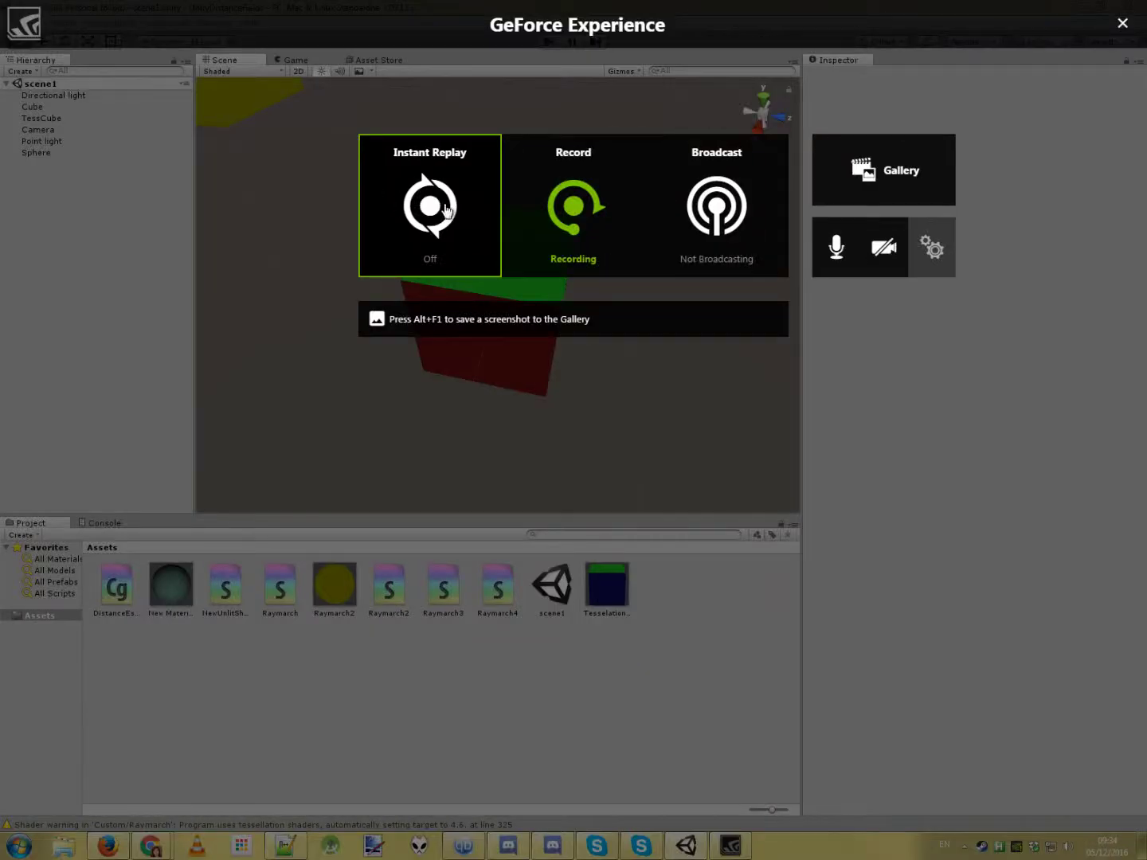